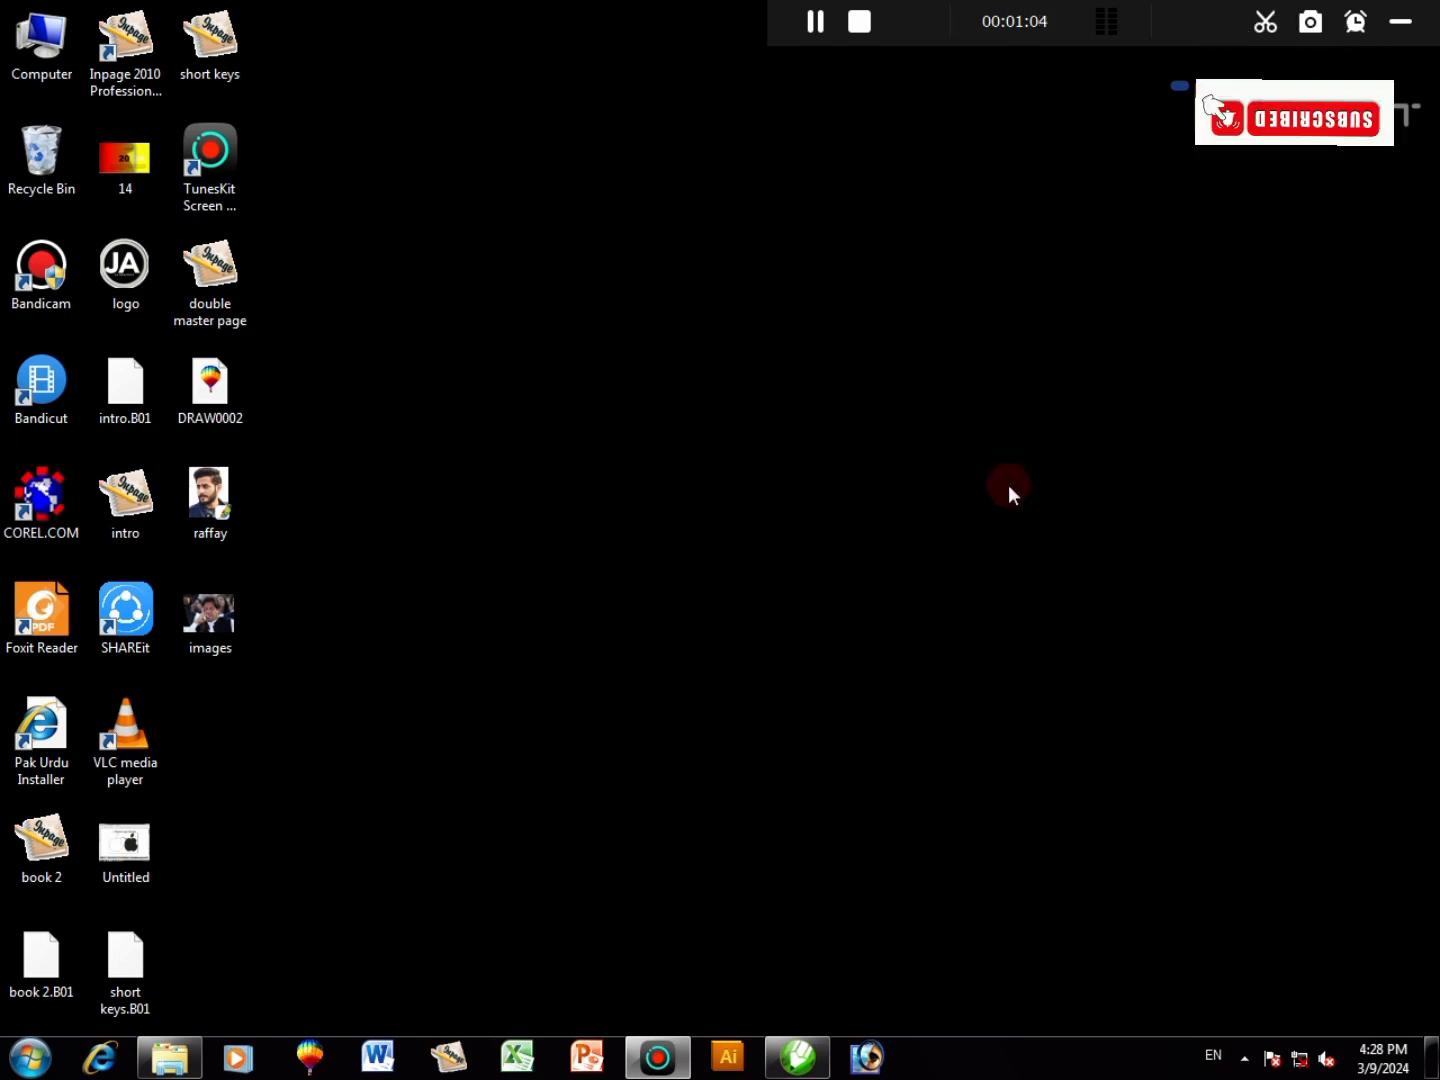
# Launch Photoshop from the taskbar and maximize its window to fill the screen.
pyautogui.click(872, 1058)
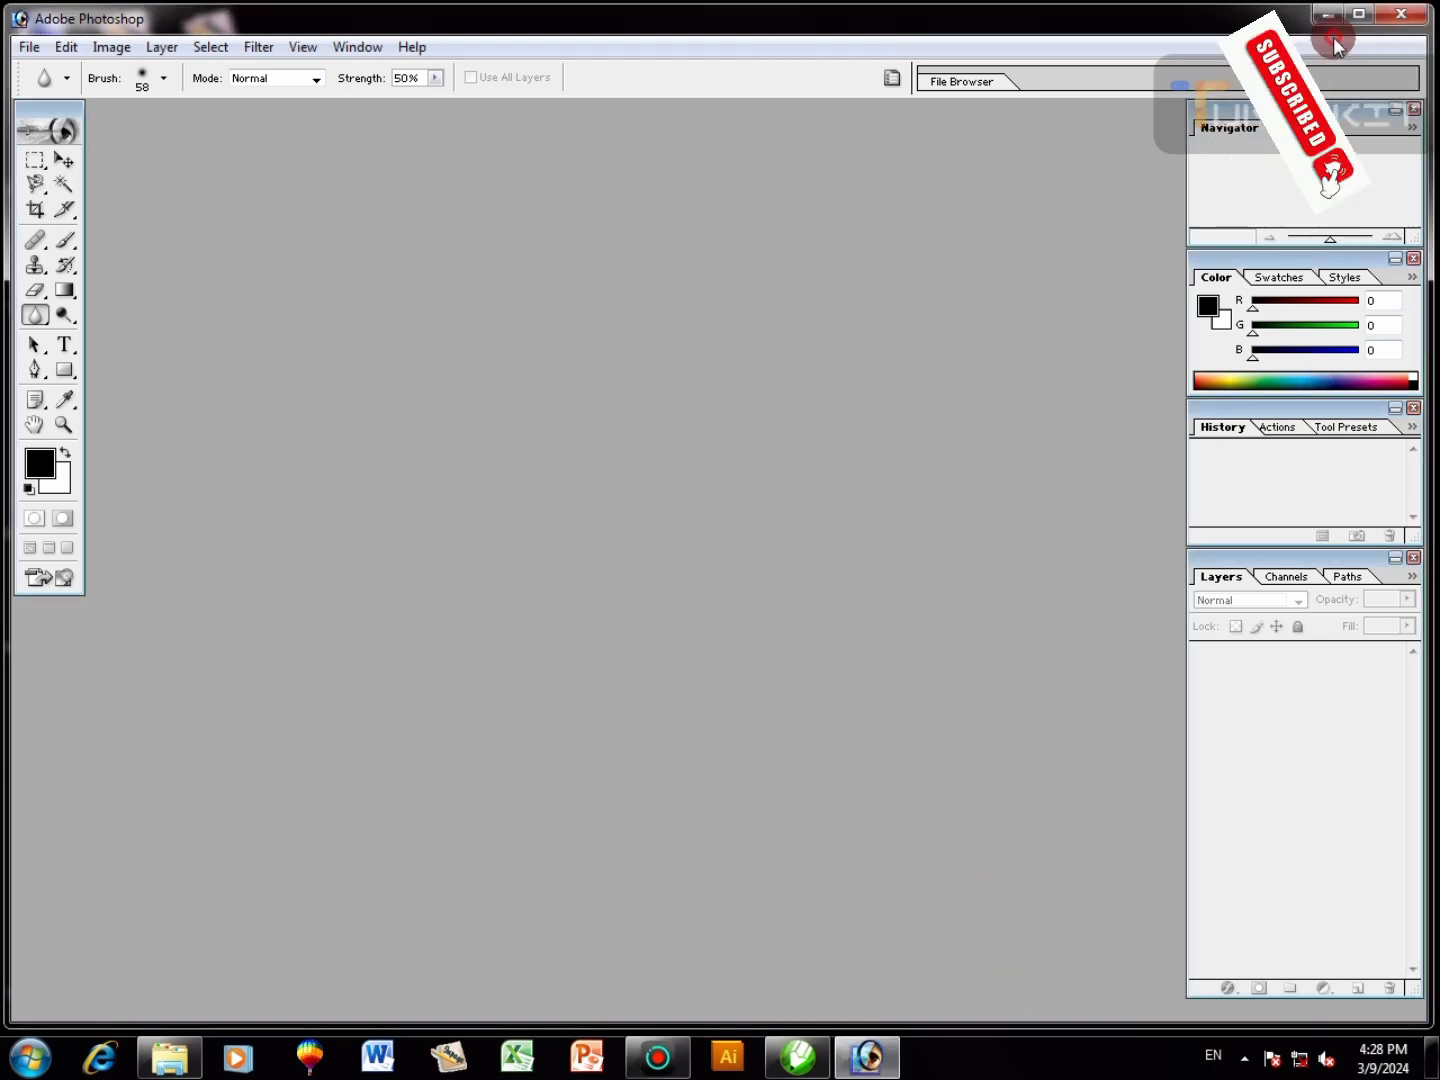
pyautogui.doubleClick(928, 25)
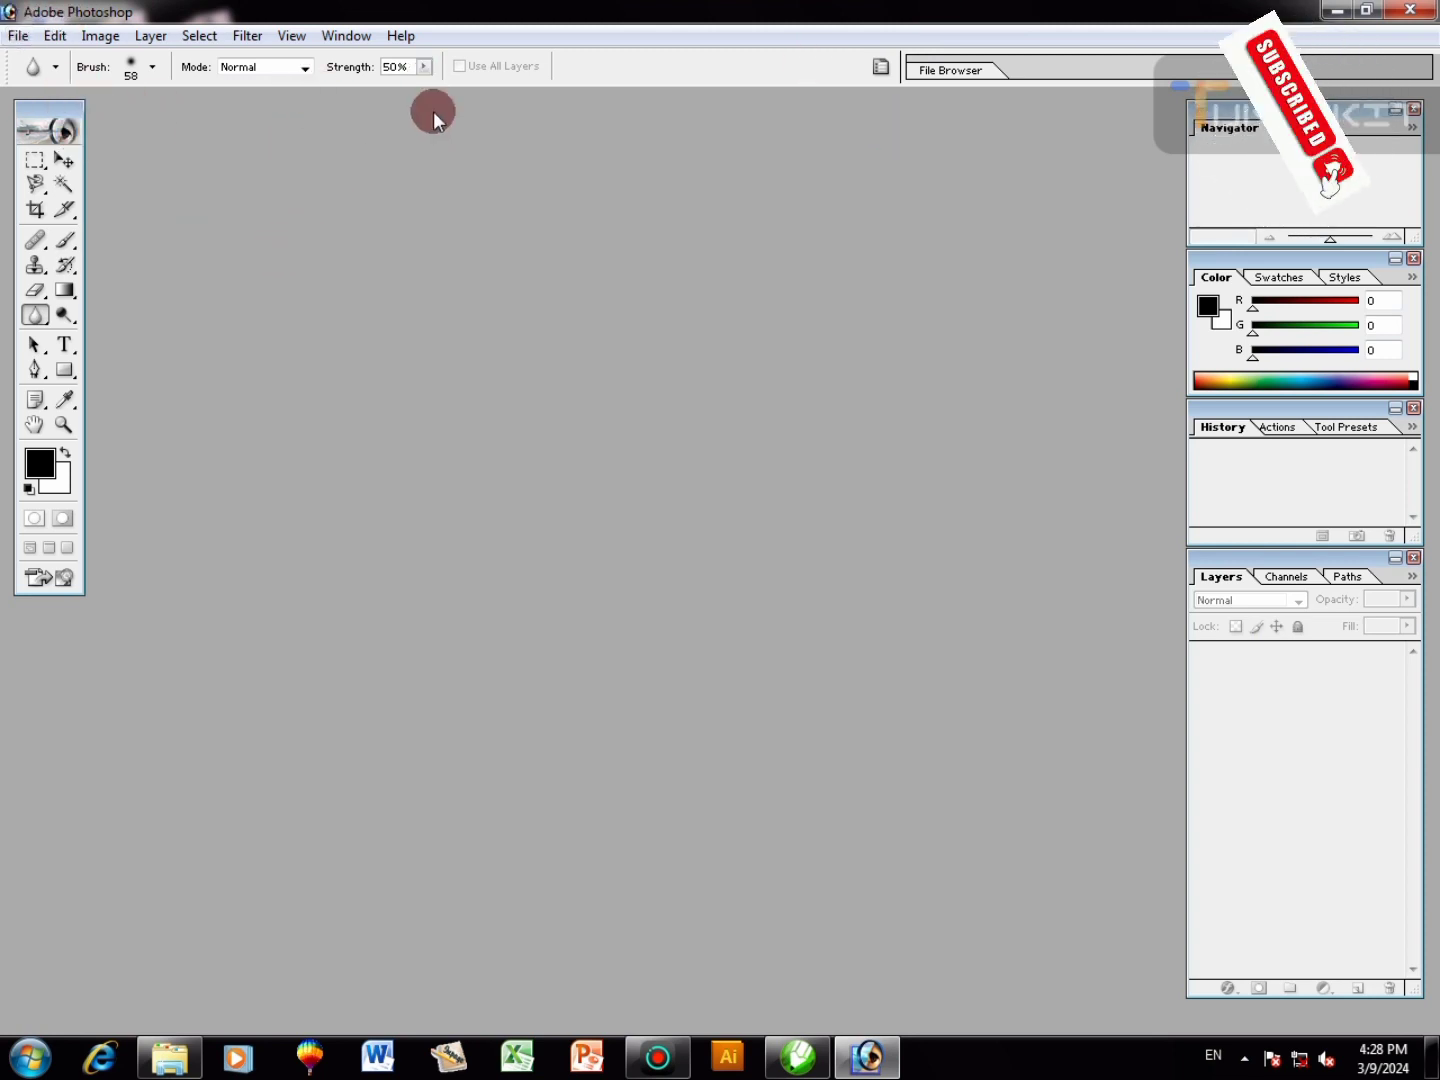
pyautogui.click(946, 72)
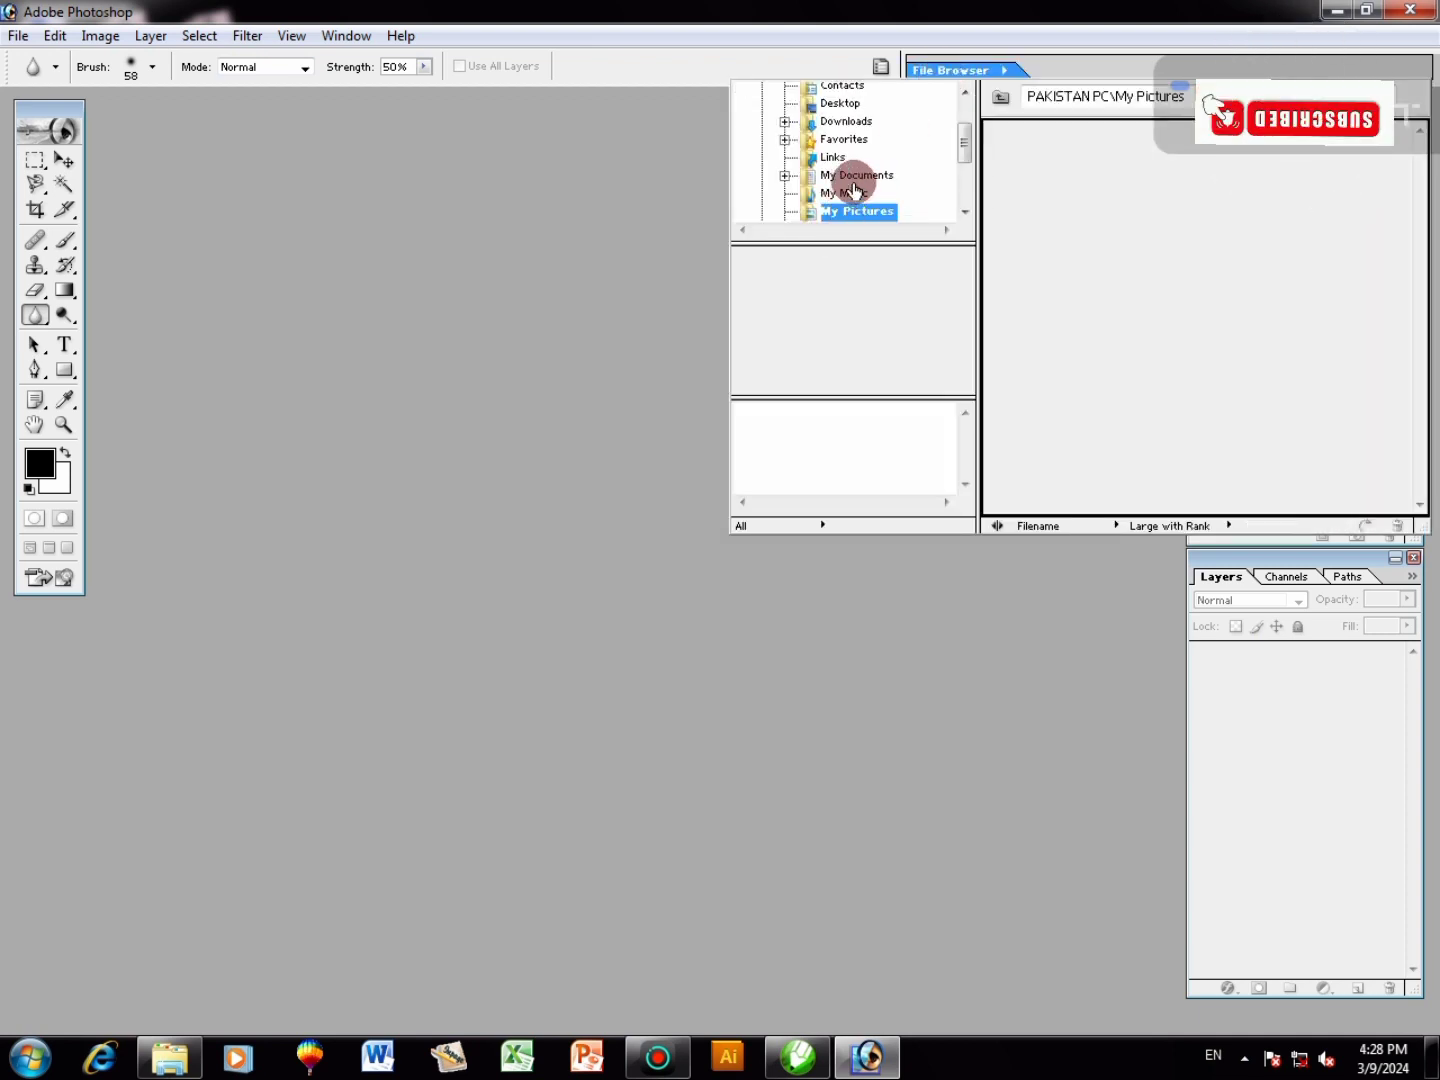
pyautogui.click(854, 177)
pyautogui.click(855, 139)
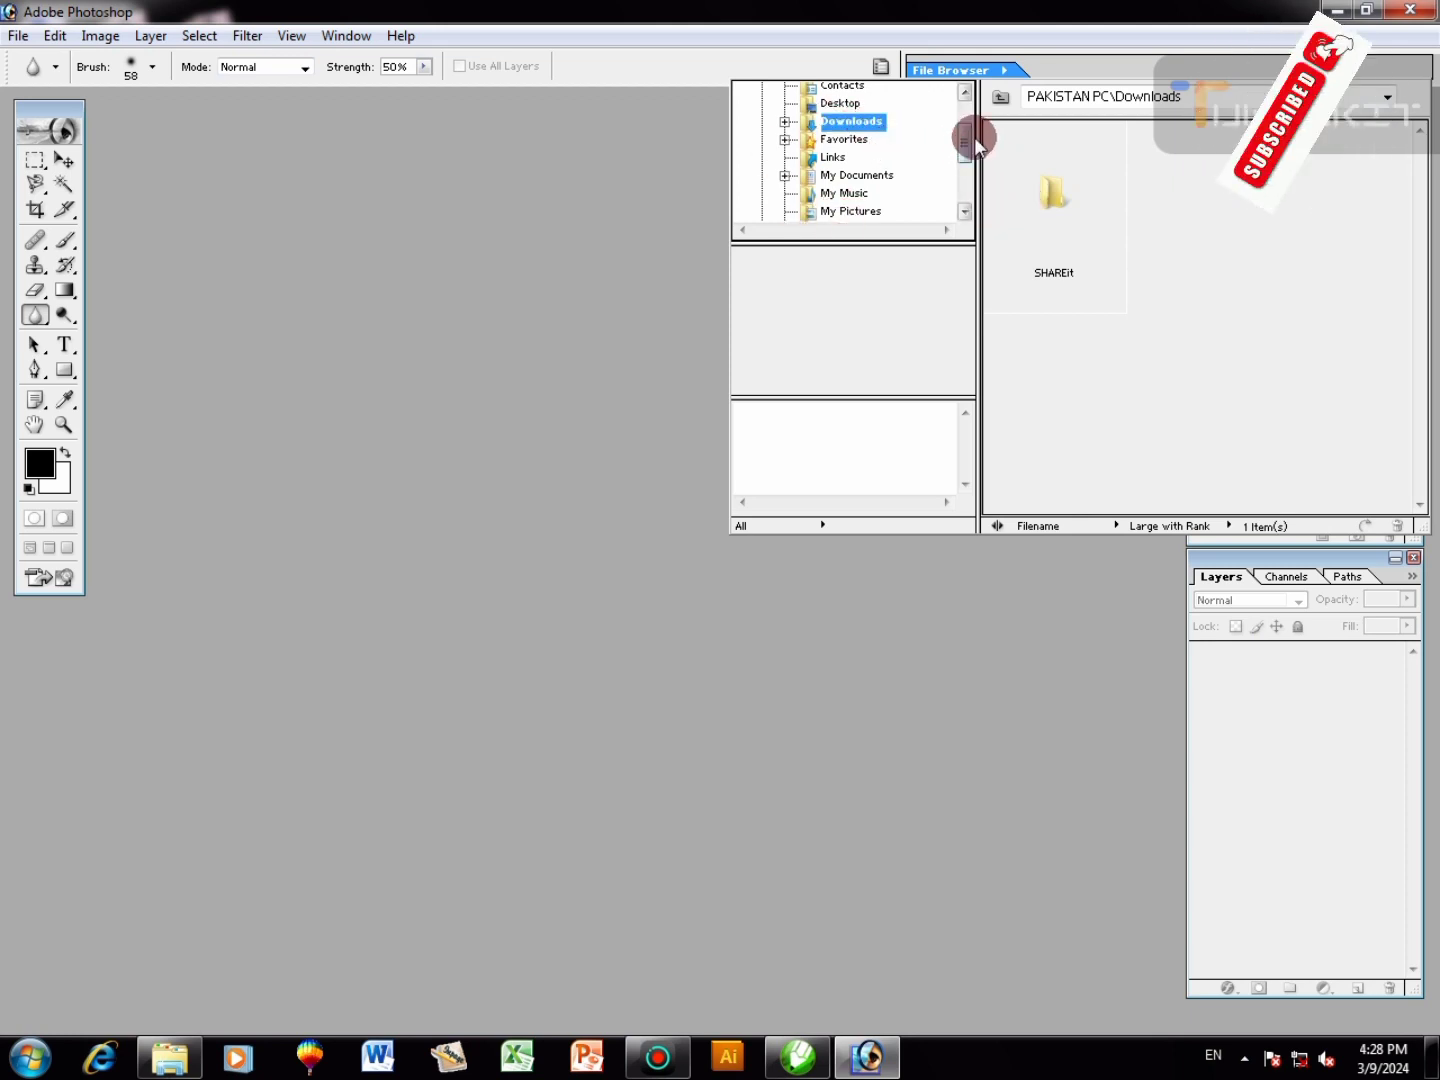
pyautogui.scroll(1, 969, 131)
pyautogui.click(799, 89)
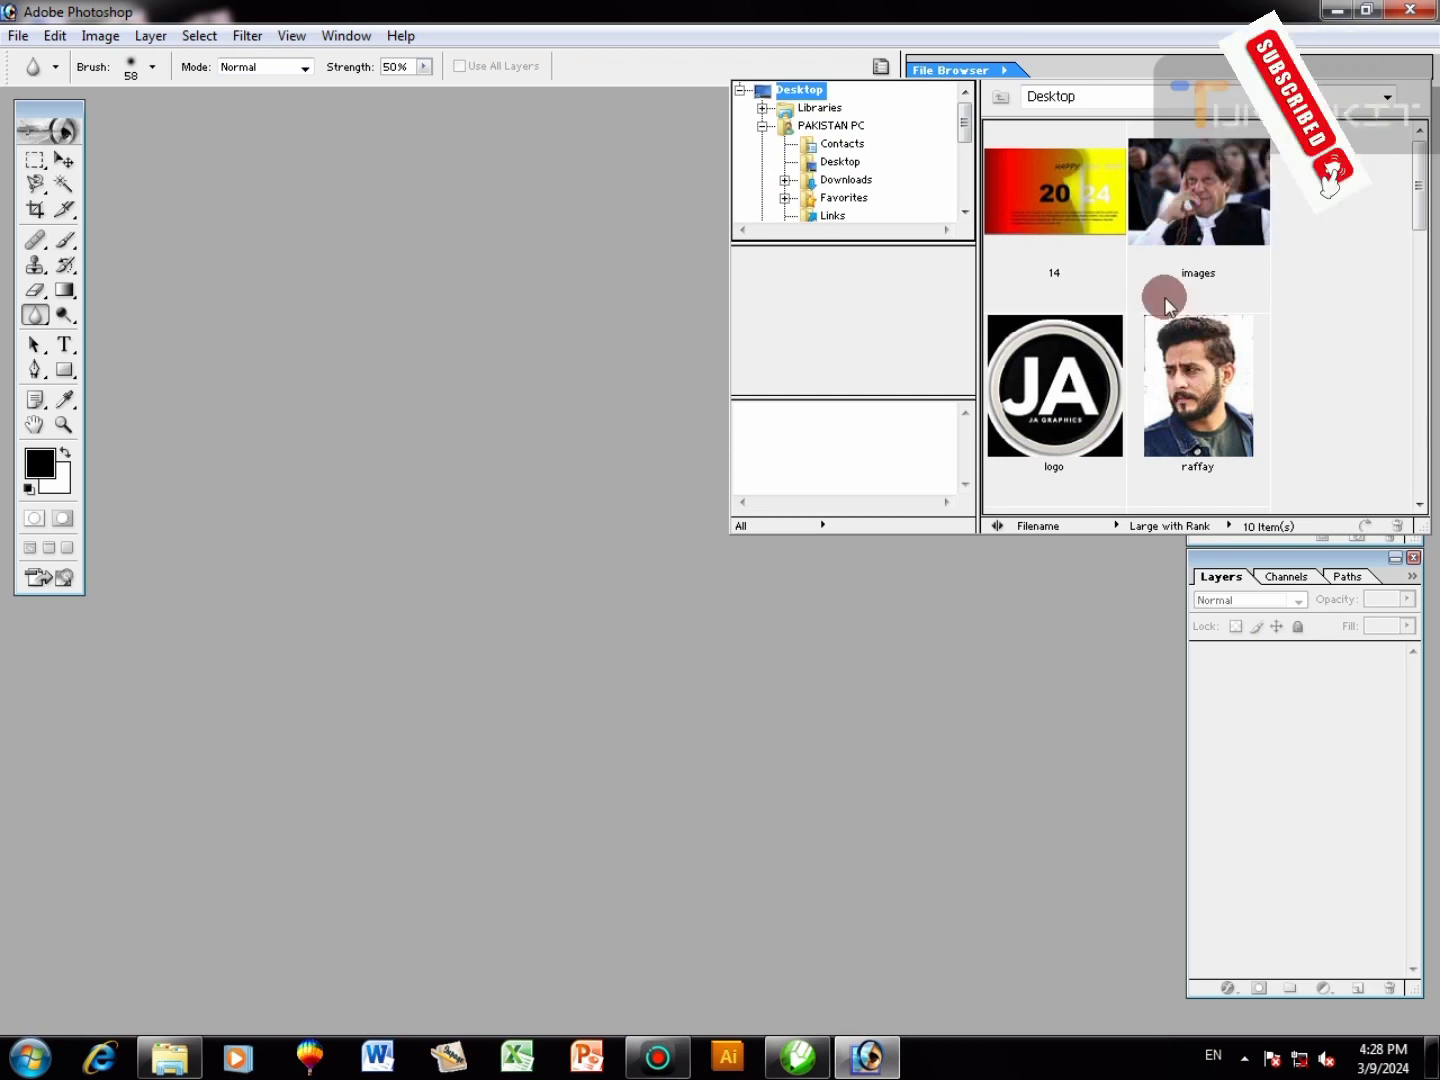
pyautogui.moveTo(1419, 199)
pyautogui.mouseDown()
pyautogui.moveTo(1419, 399)
pyautogui.moveTo(1418, 180)
pyautogui.mouseUp()
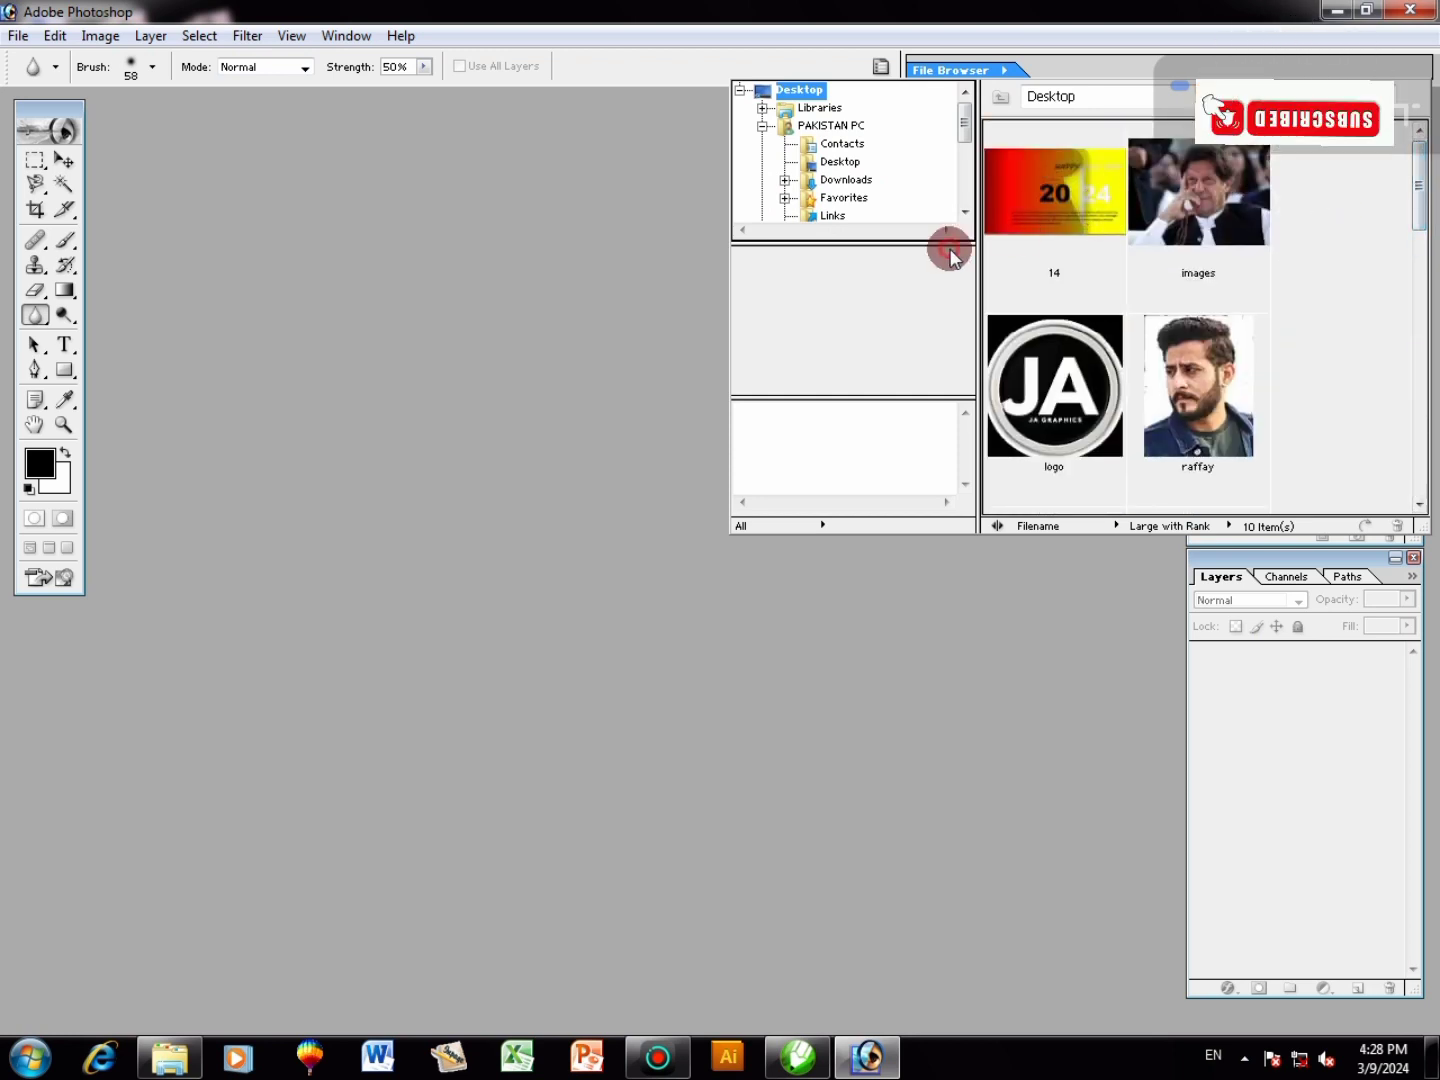
pyautogui.click(1003, 70)
pyautogui.click(950, 78)
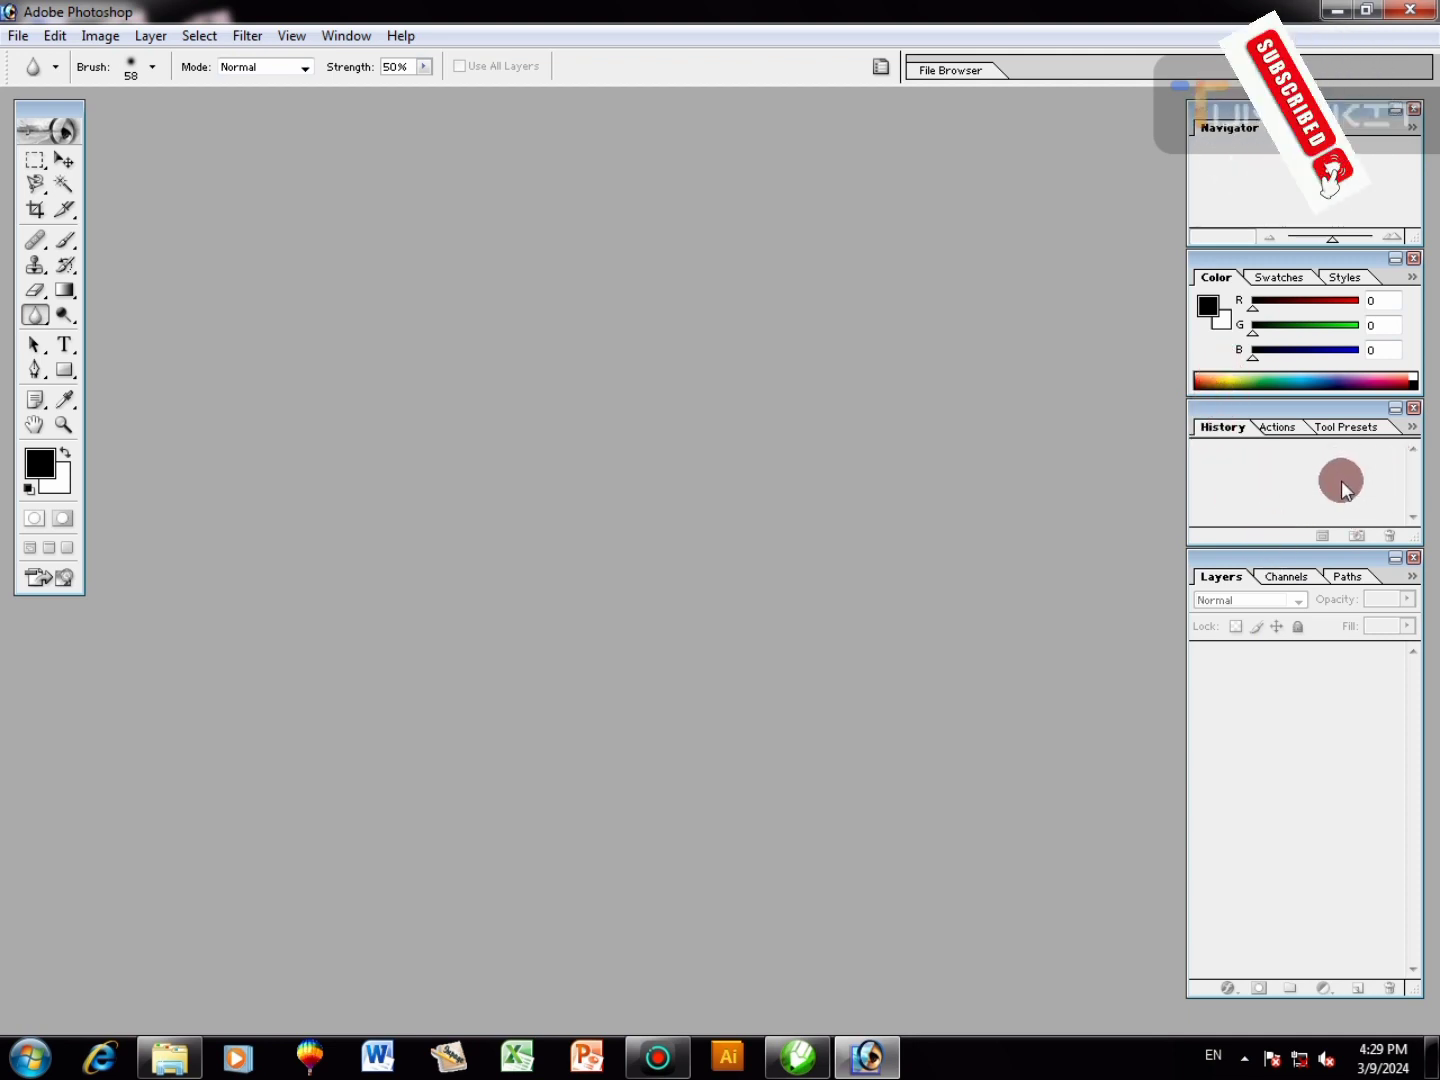
# Preview the Channels and Paths tabs, then extend the Layers panel down to the screen bottom.
pyautogui.click(1285, 579)
pyautogui.click(1340, 577)
pyautogui.click(1223, 587)
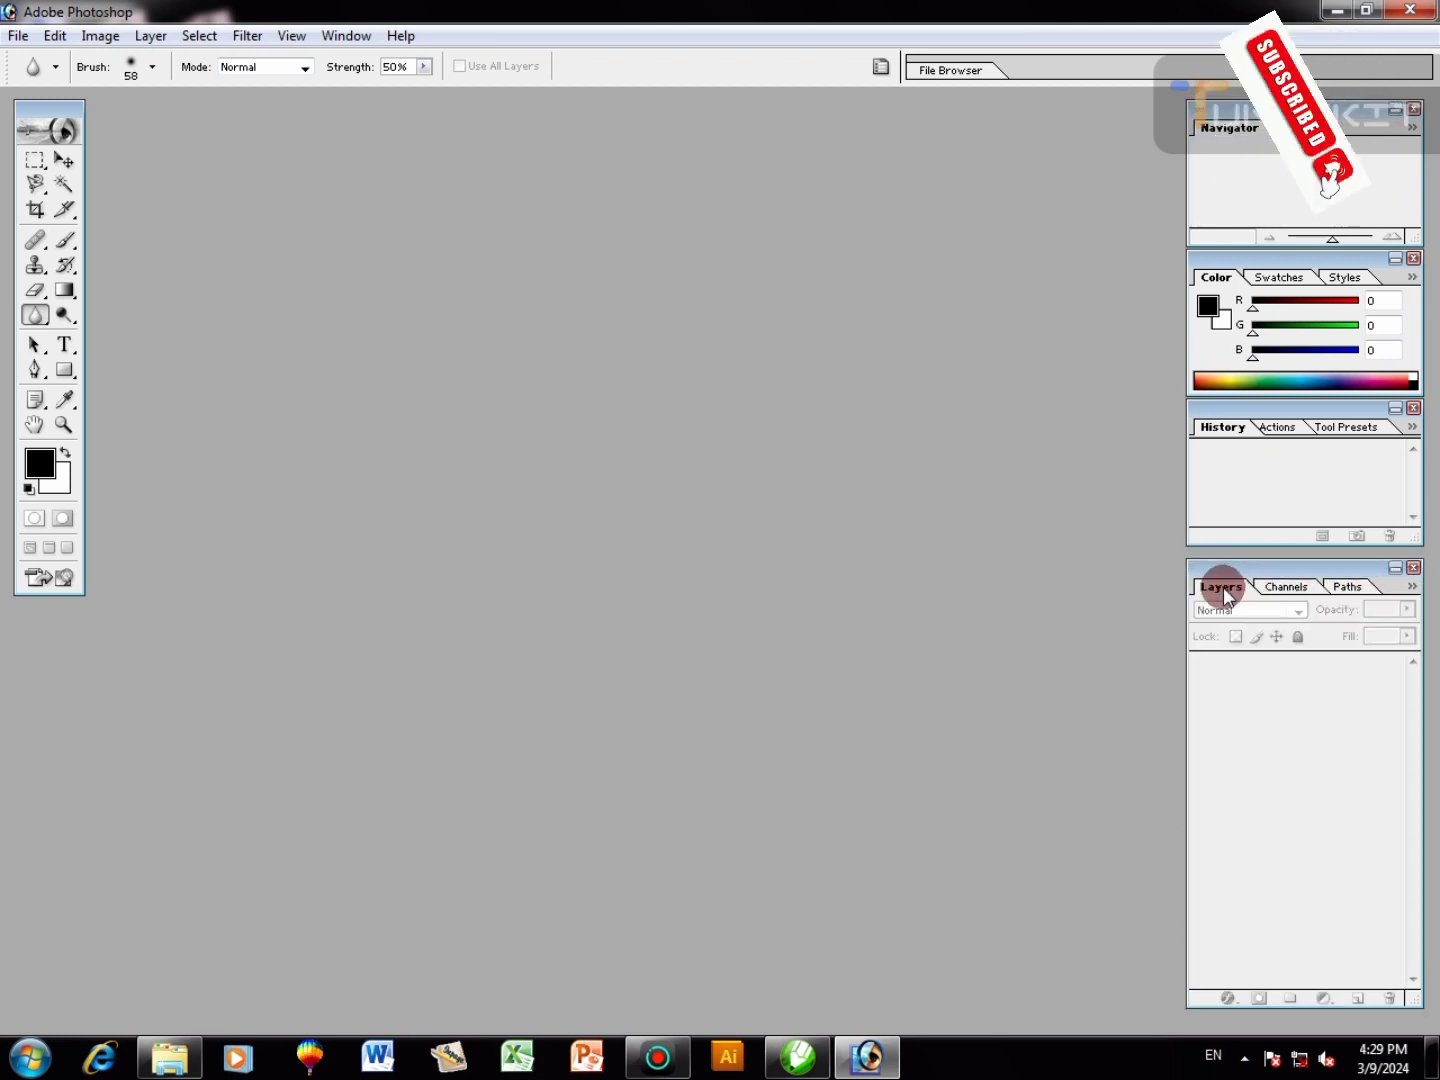
pyautogui.moveTo(1273, 555); pyautogui.dragTo(1274, 546)
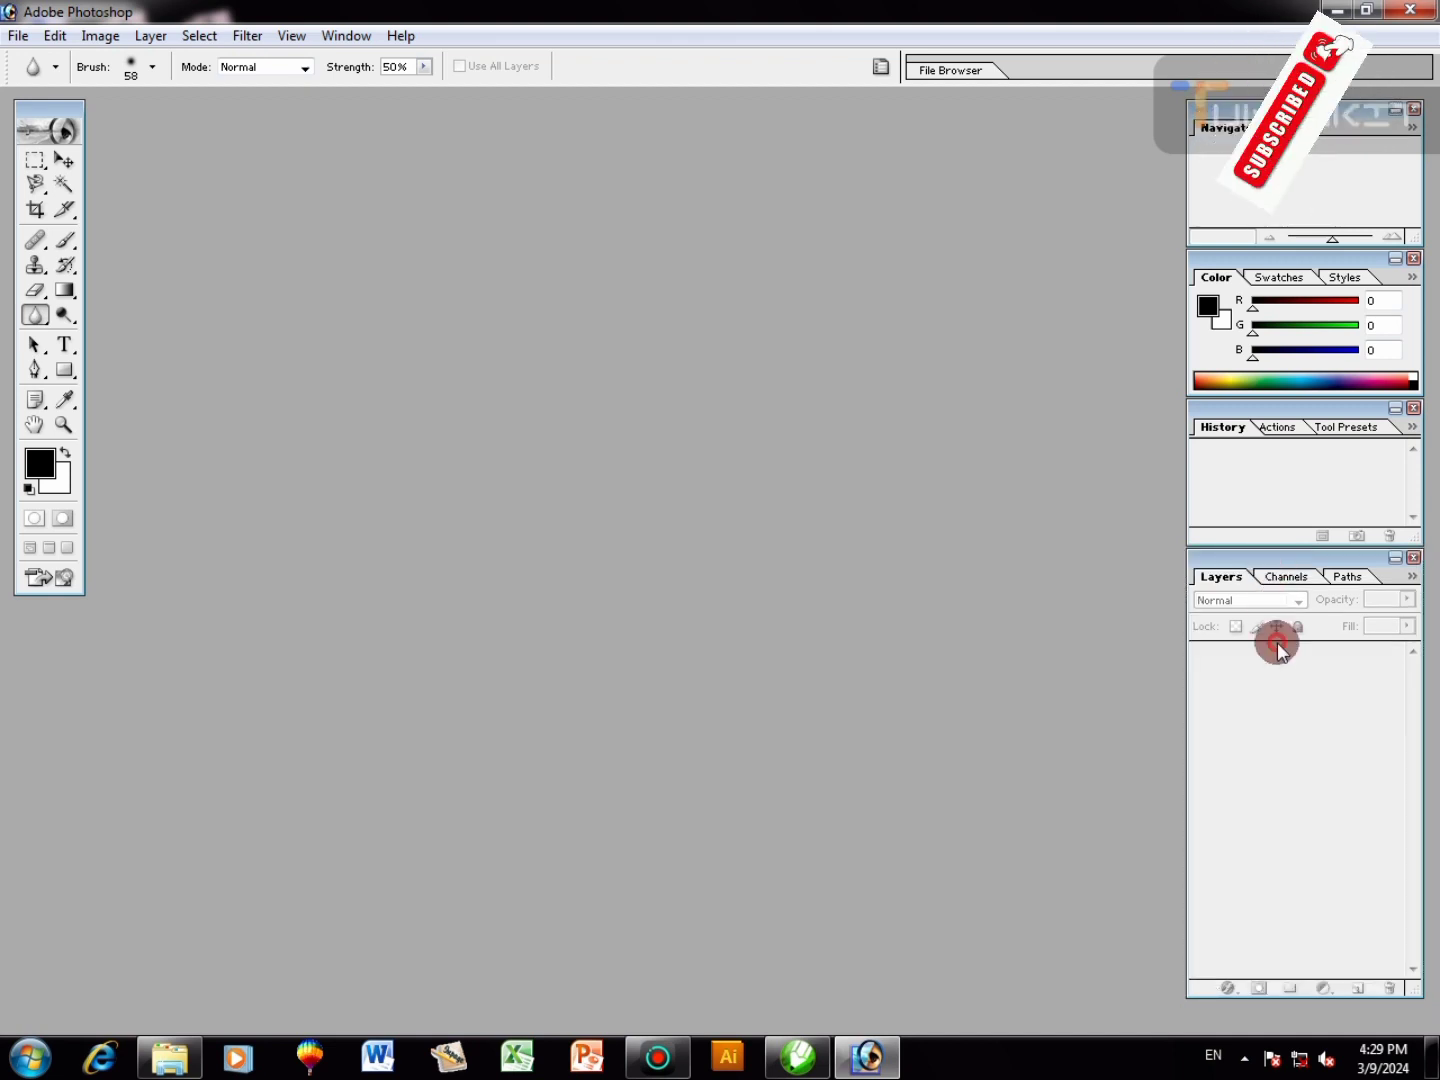
pyautogui.moveTo(1297, 997); pyautogui.dragTo(1301, 1024)
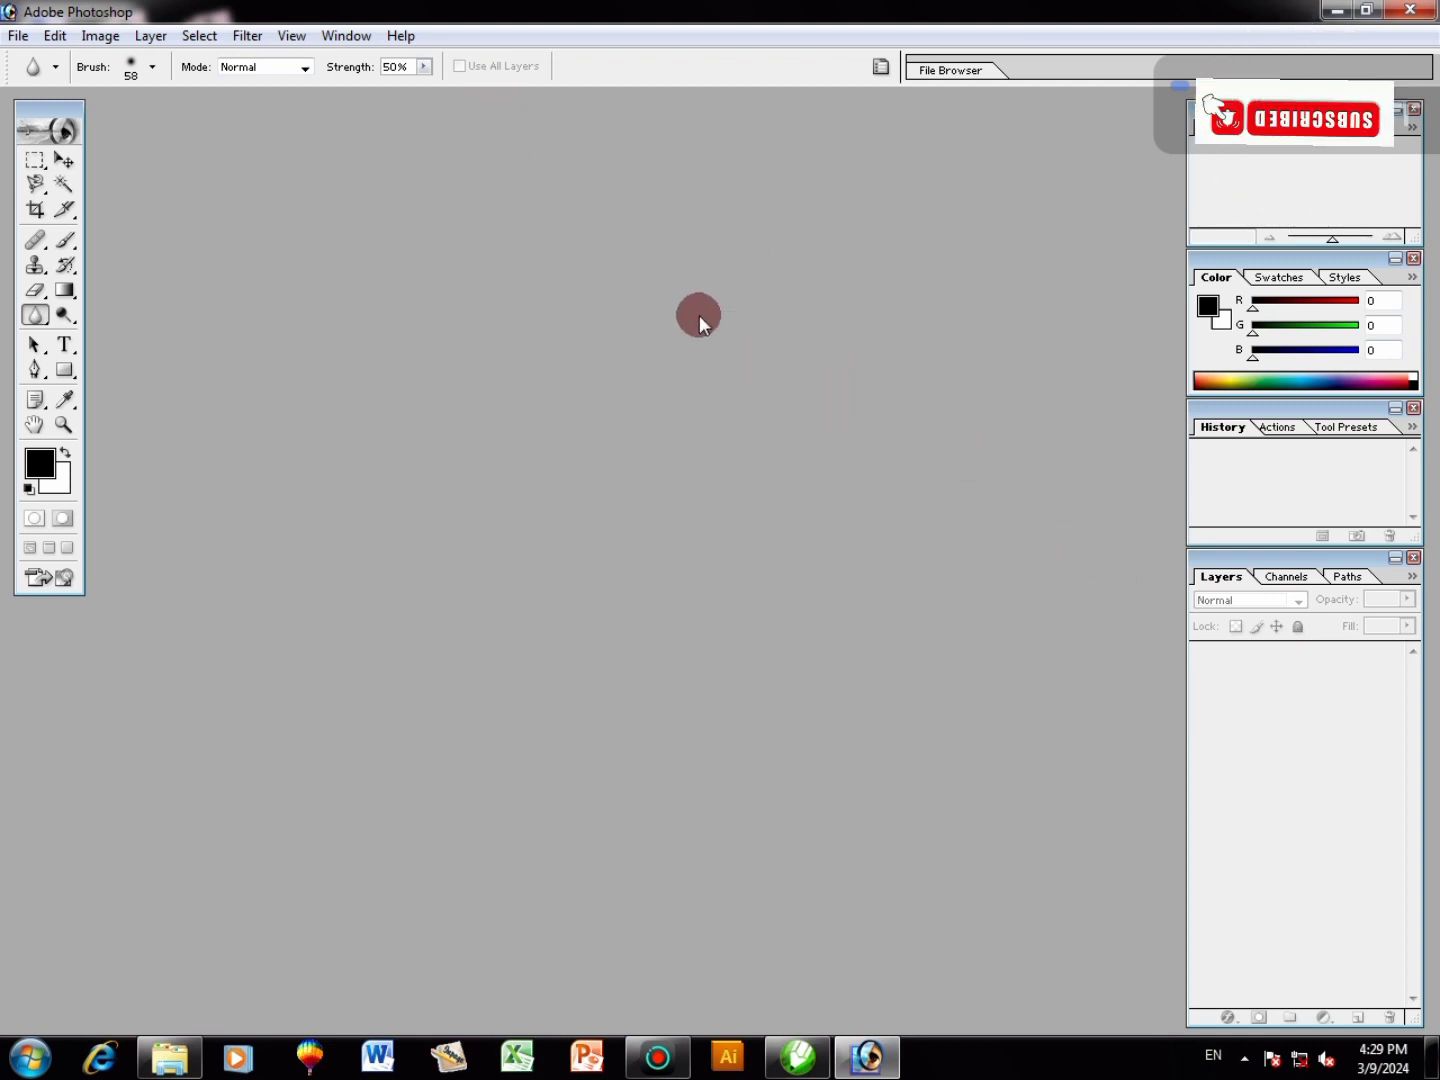
pyautogui.click(17, 35)
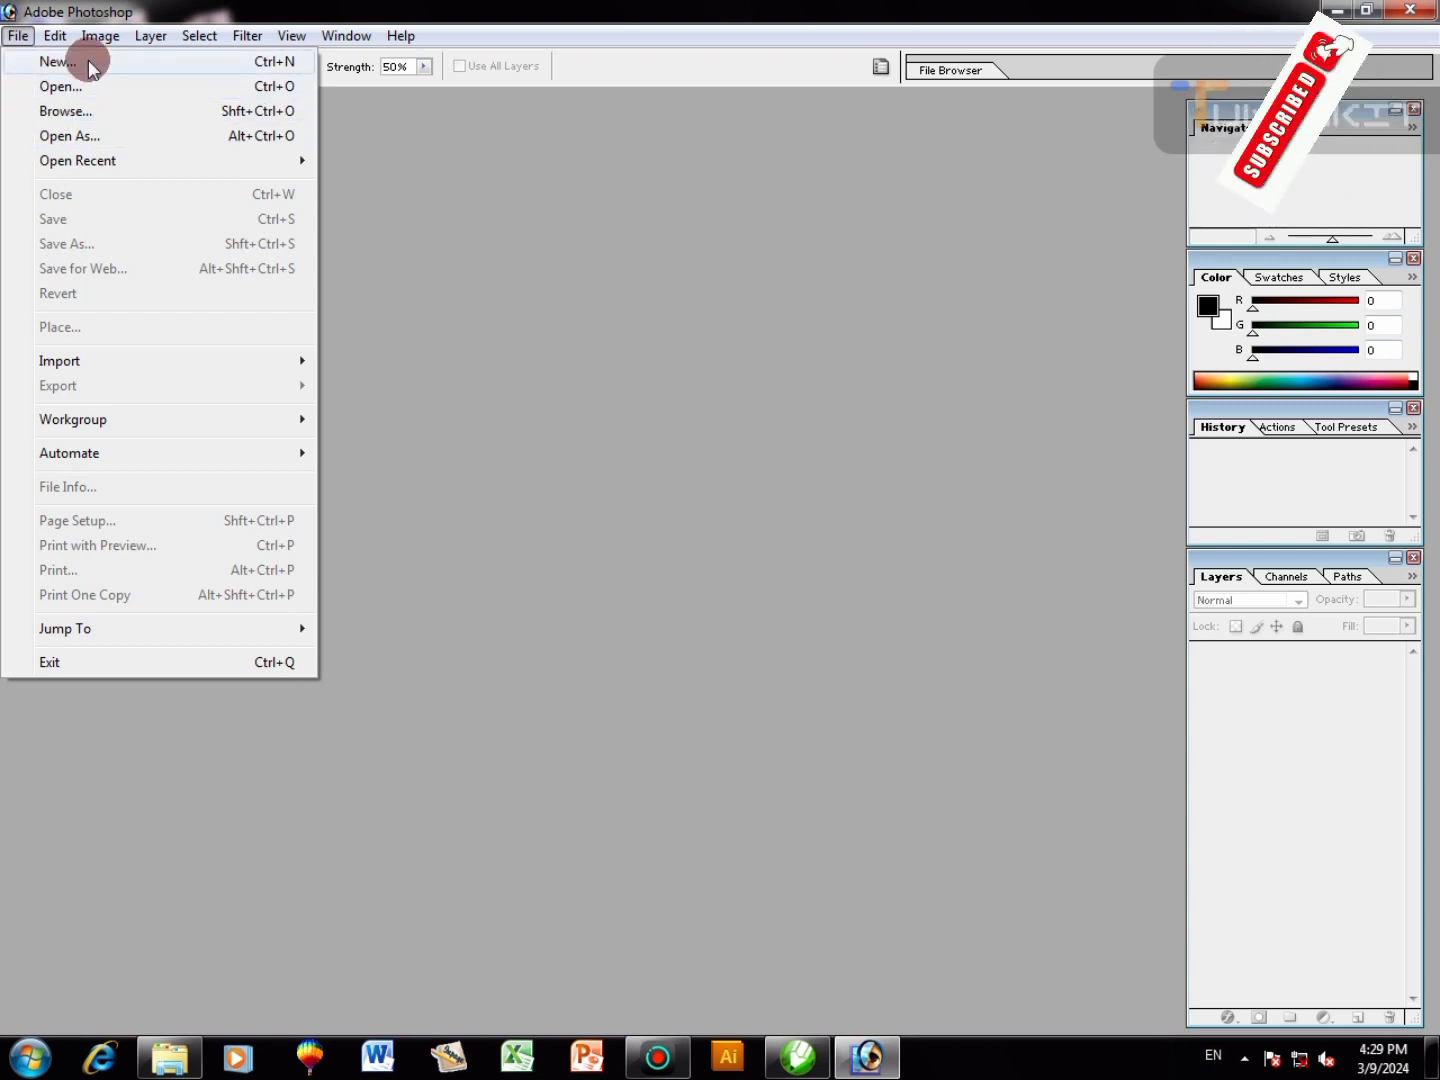
pyautogui.click(58, 61)
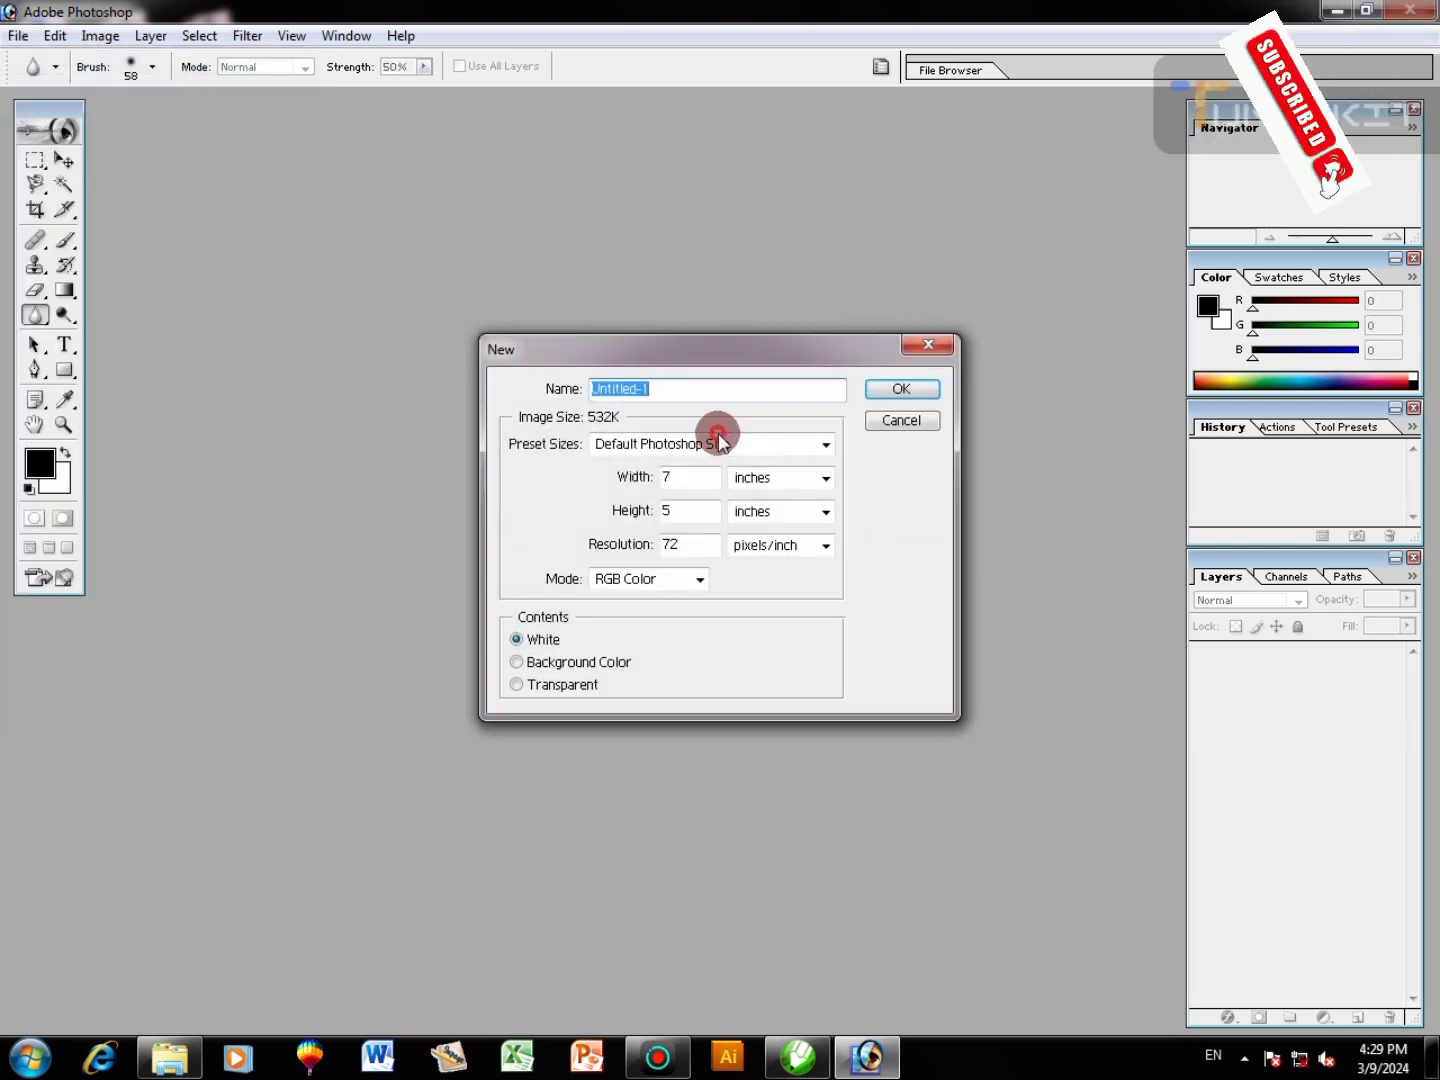
pyautogui.click(897, 397)
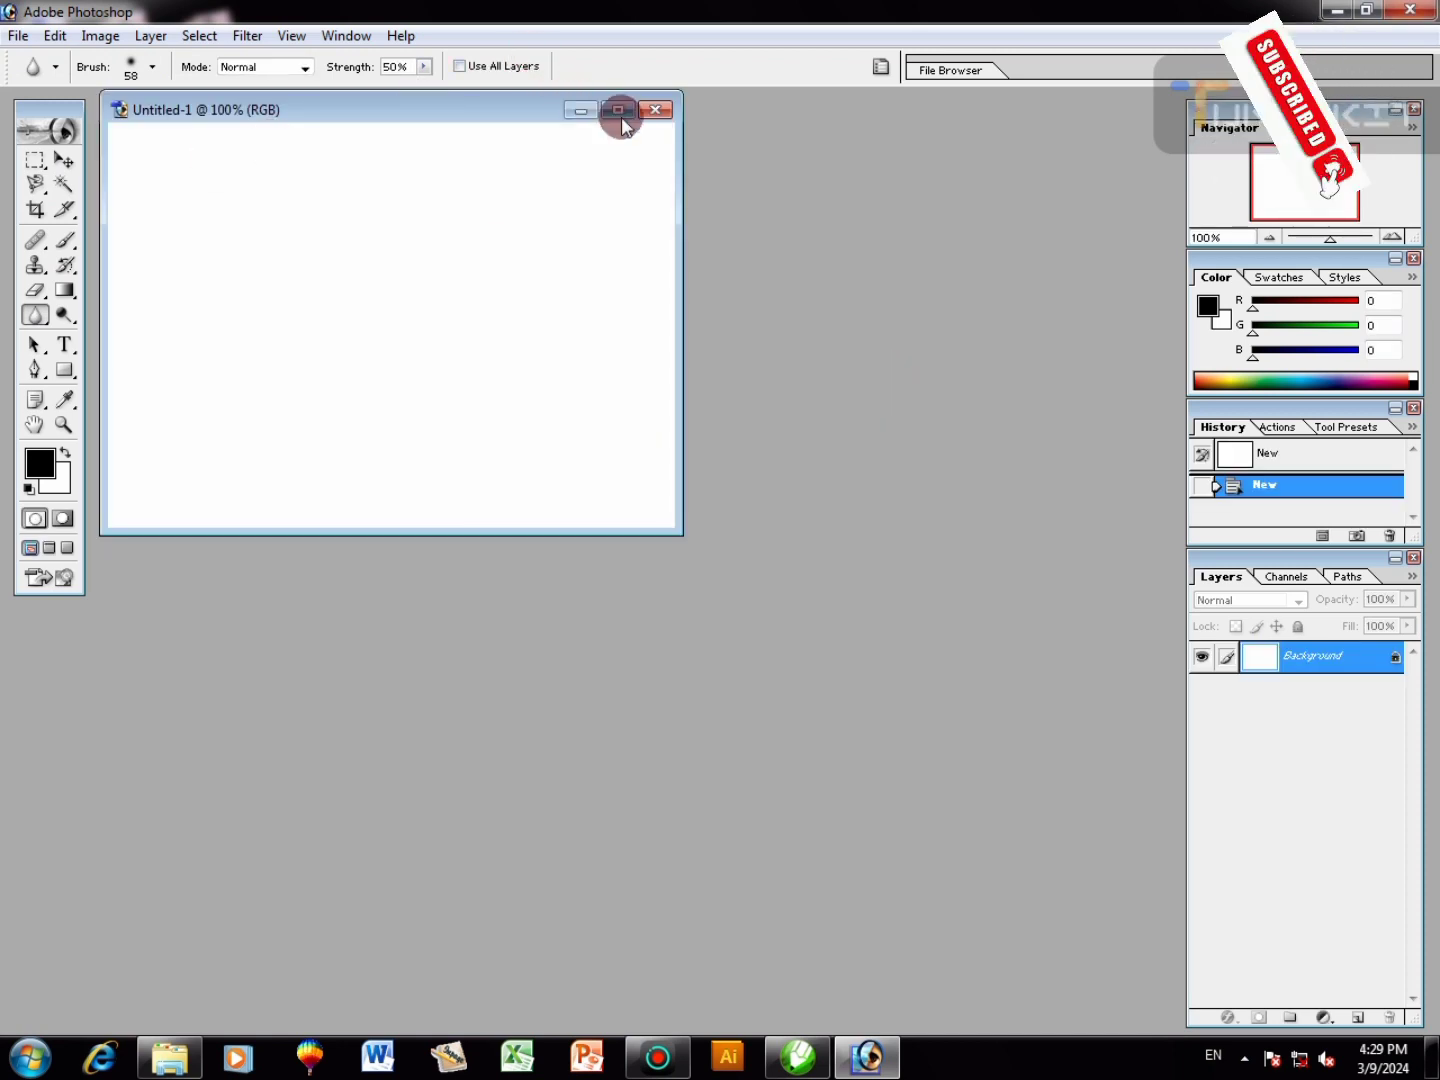
pyautogui.click(623, 113)
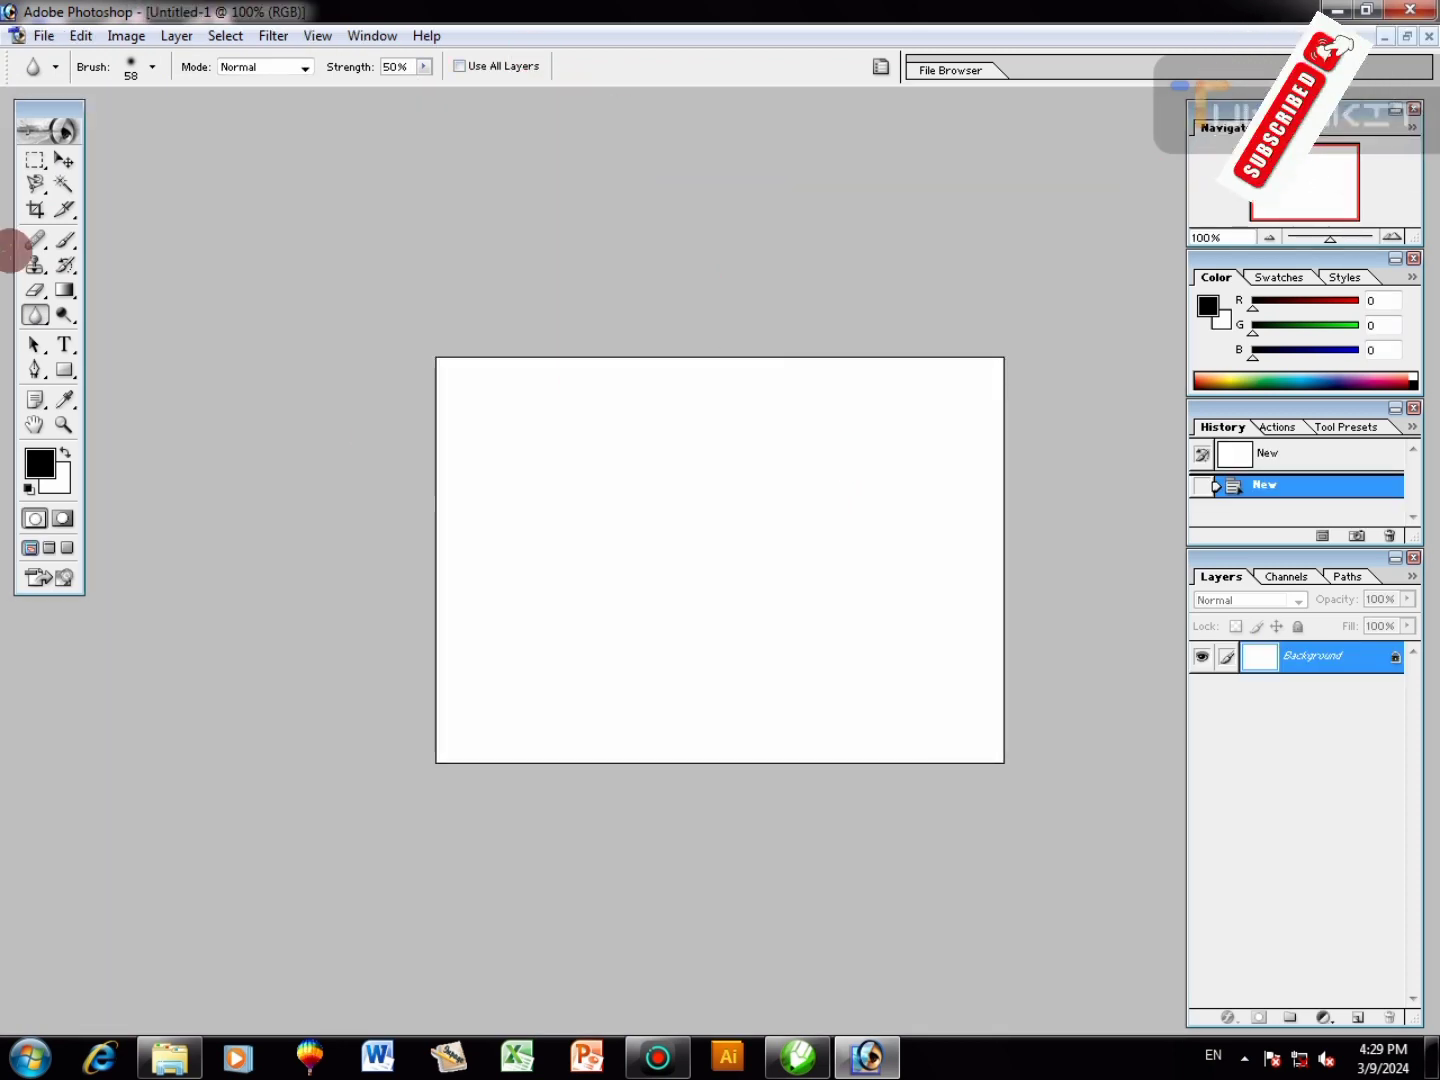
pyautogui.click(768, 672)
pyautogui.click(691, 591)
pyautogui.click(667, 555)
pyautogui.click(643, 517)
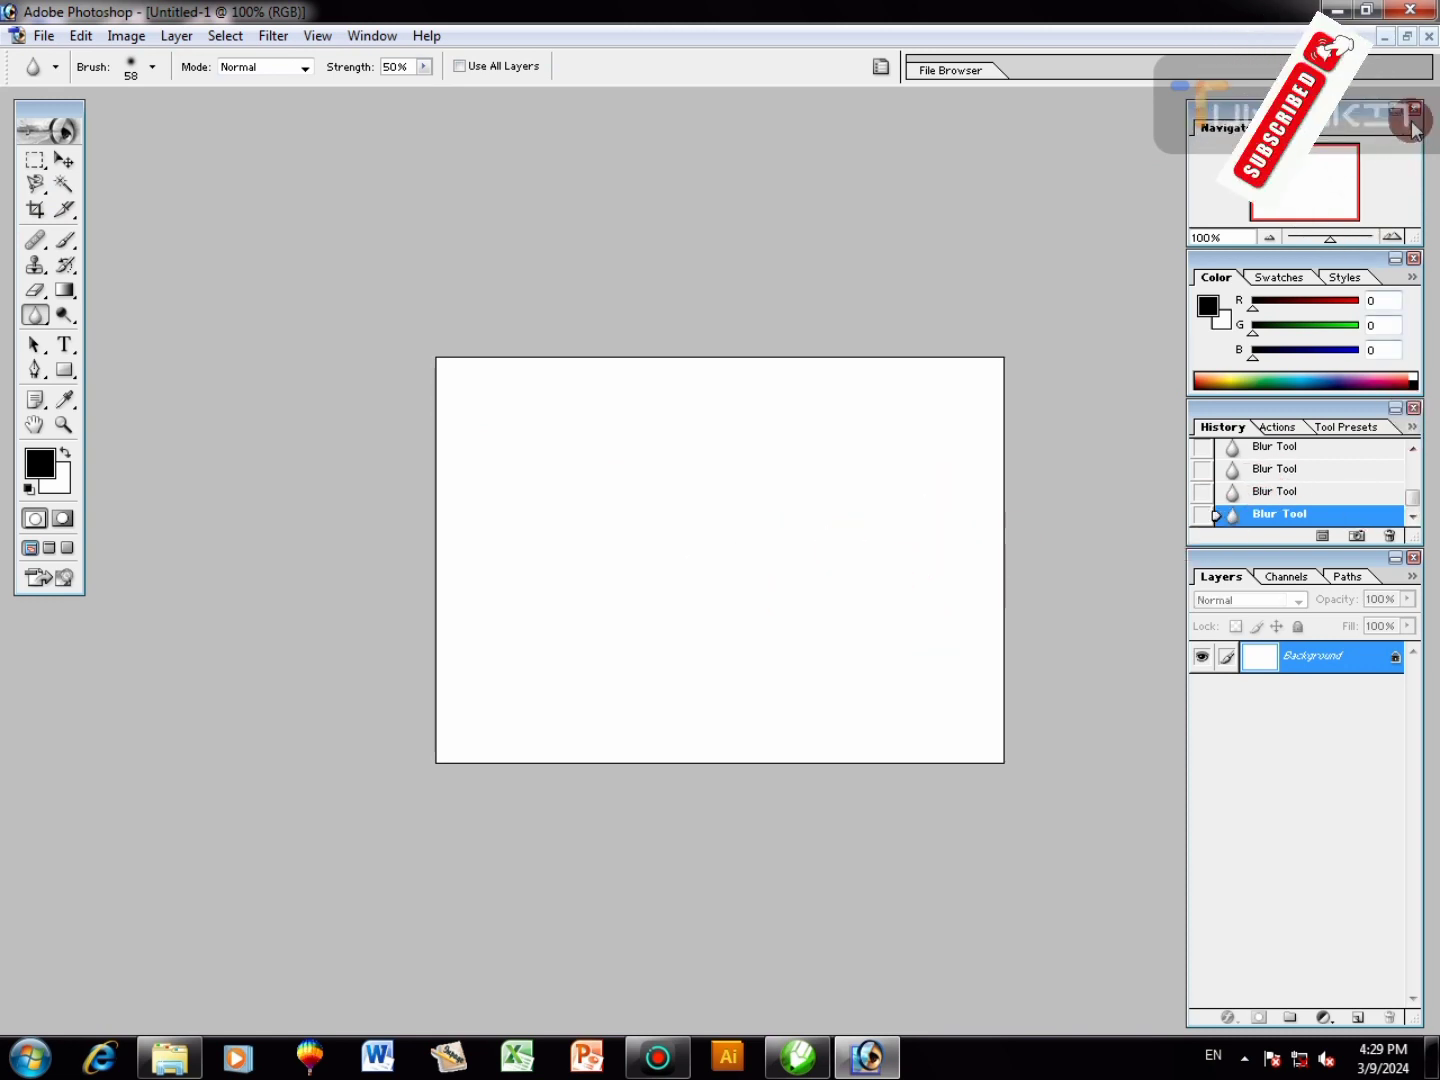
pyautogui.click(1427, 39)
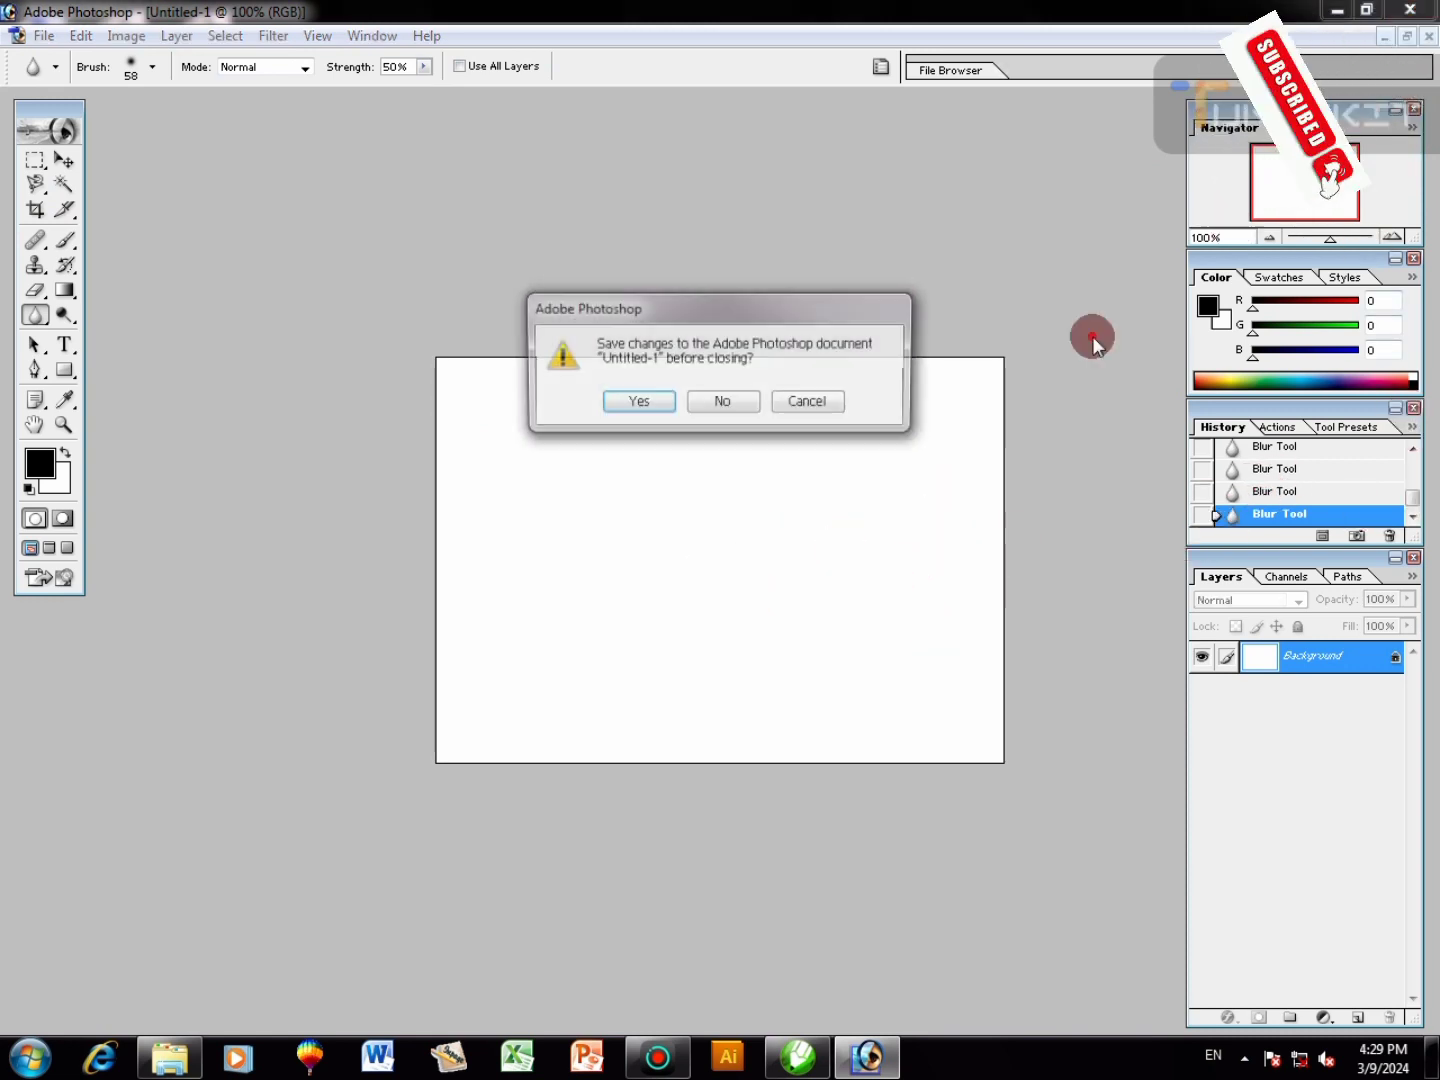
pyautogui.click(734, 402)
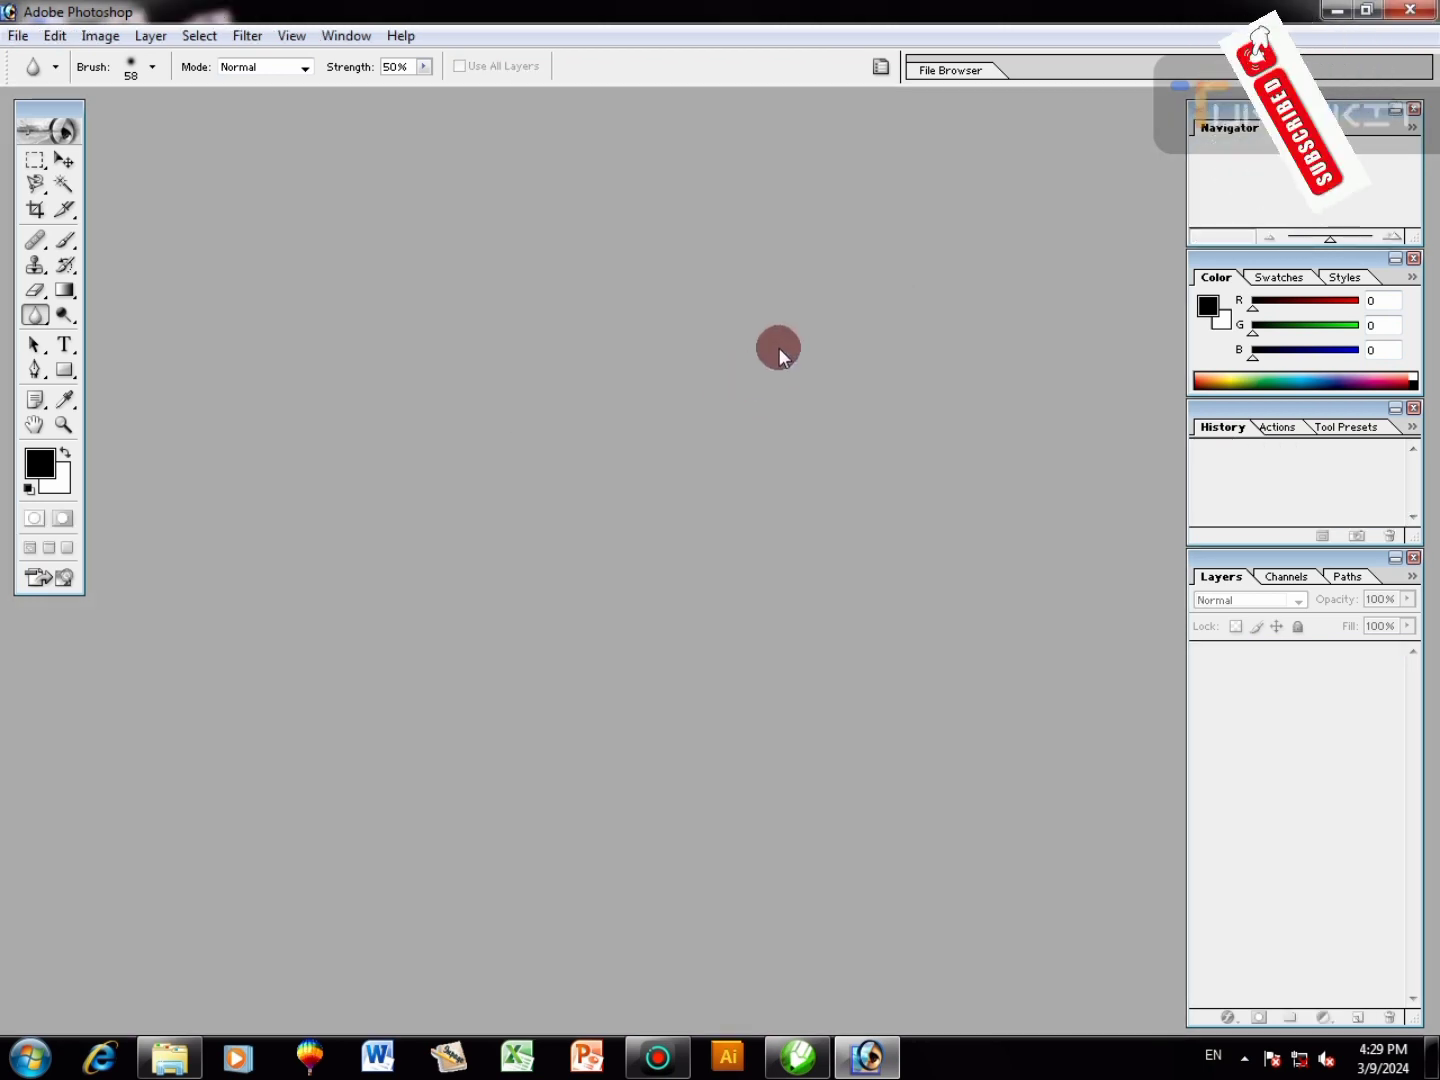
pyautogui.click(12, 12)
# Create a new A4 (210 × 297 mm, 300 ppi) RGB document and maximize its window.
pyautogui.click(344, 190)
pyautogui.click(25, 37)
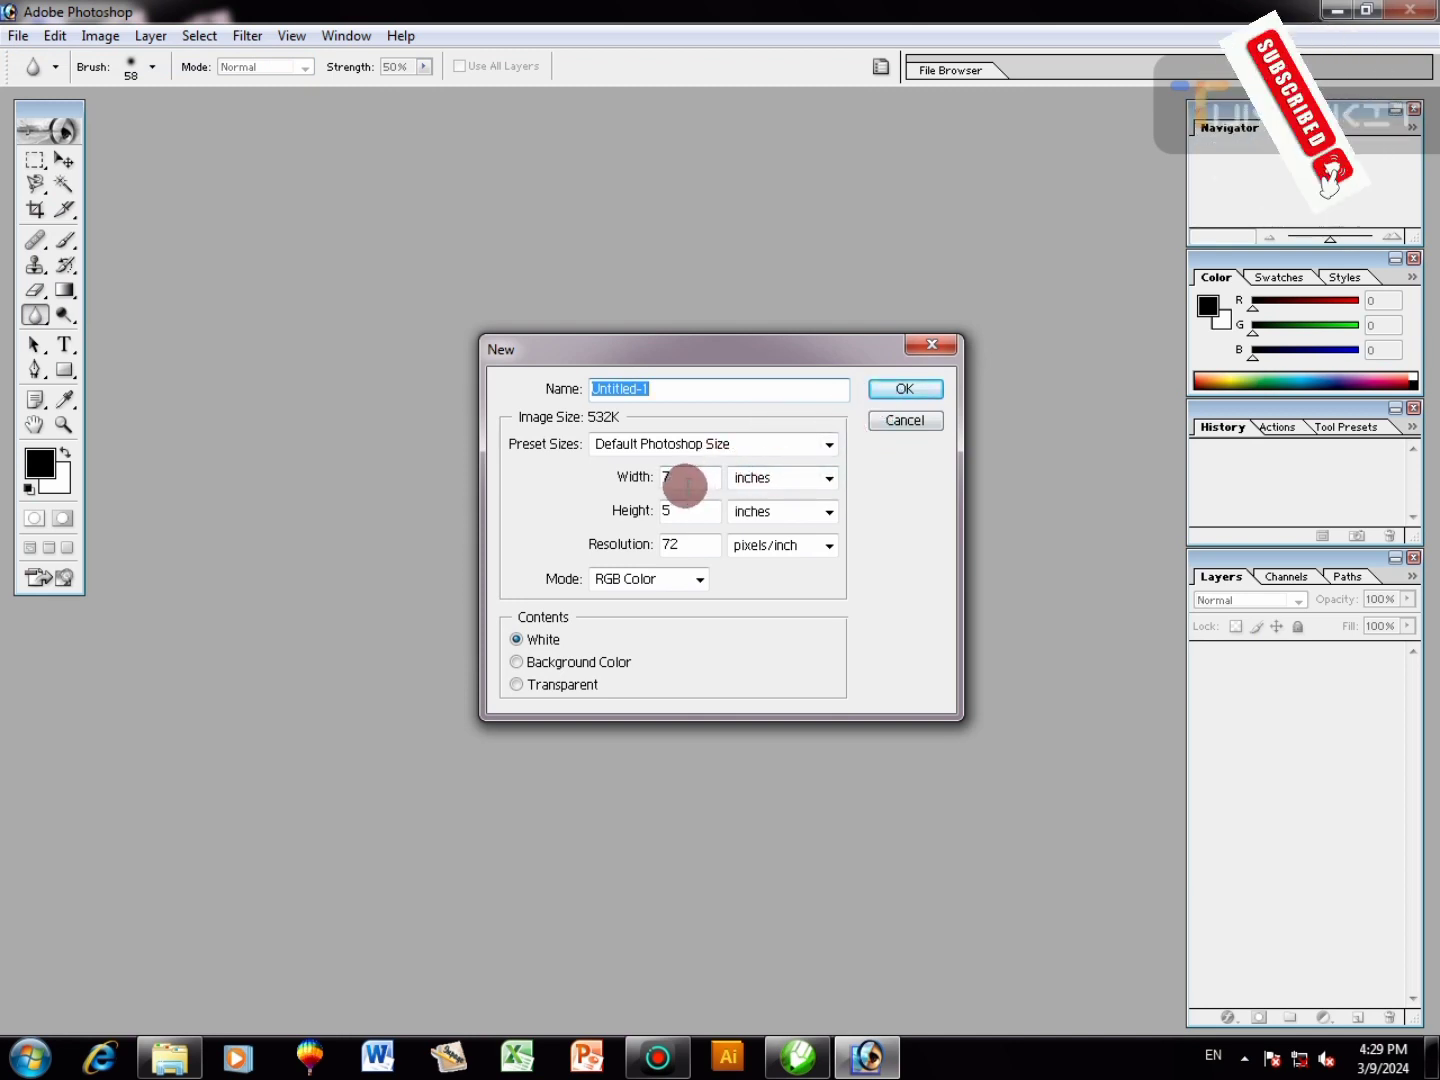
pyautogui.click(682, 577)
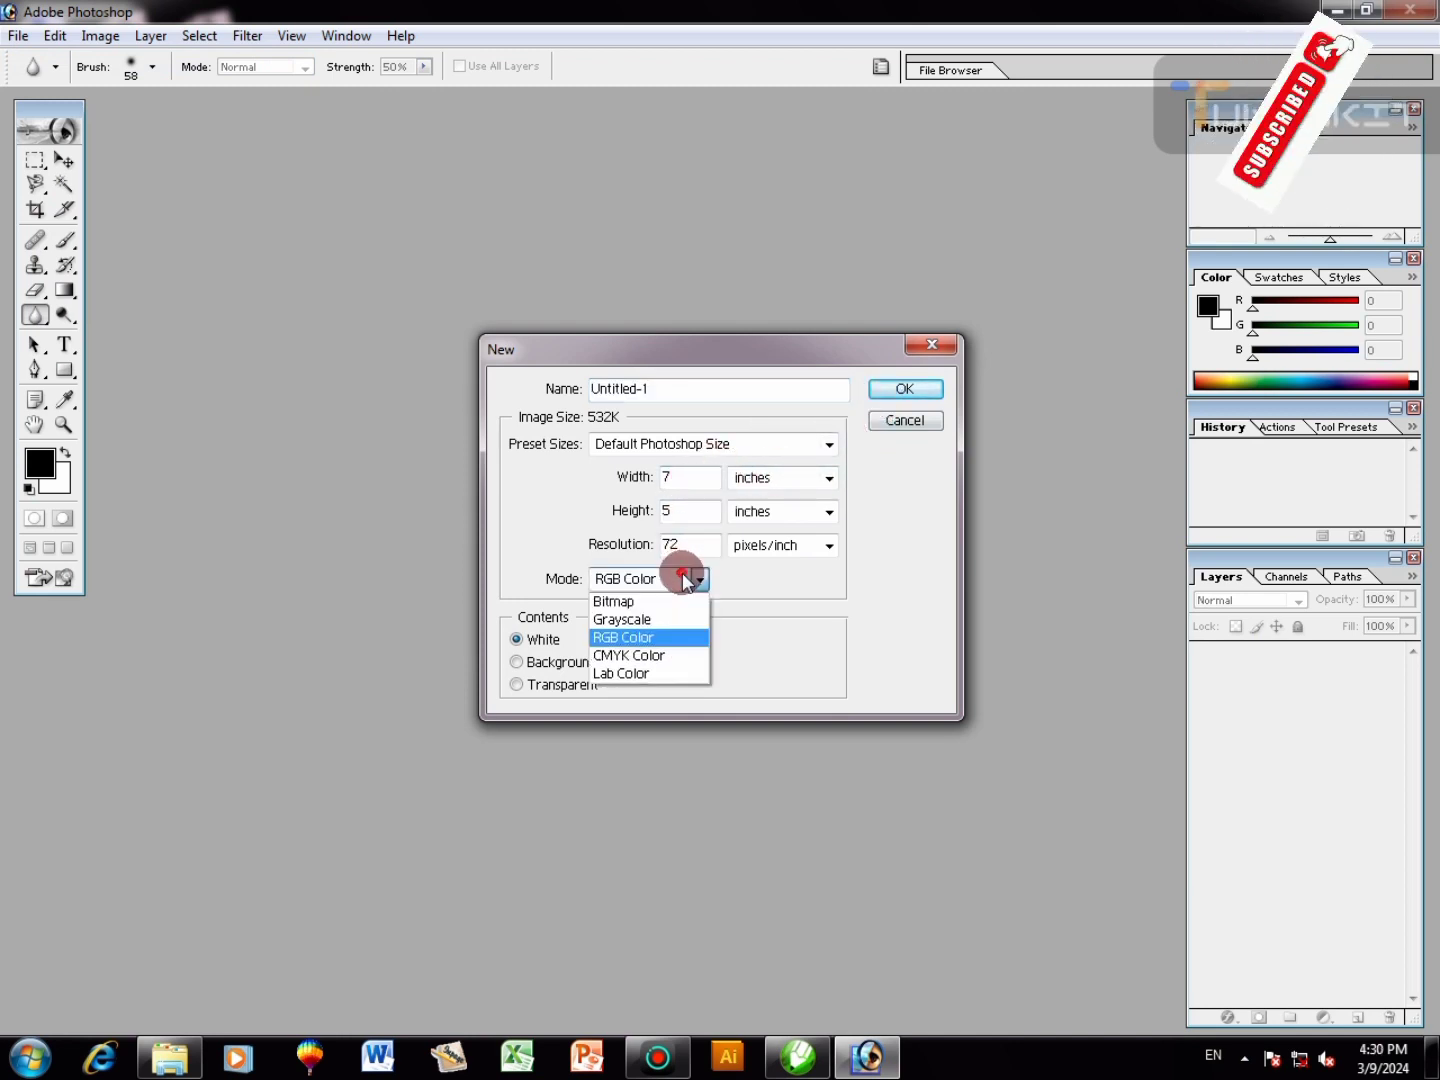
pyautogui.click(664, 636)
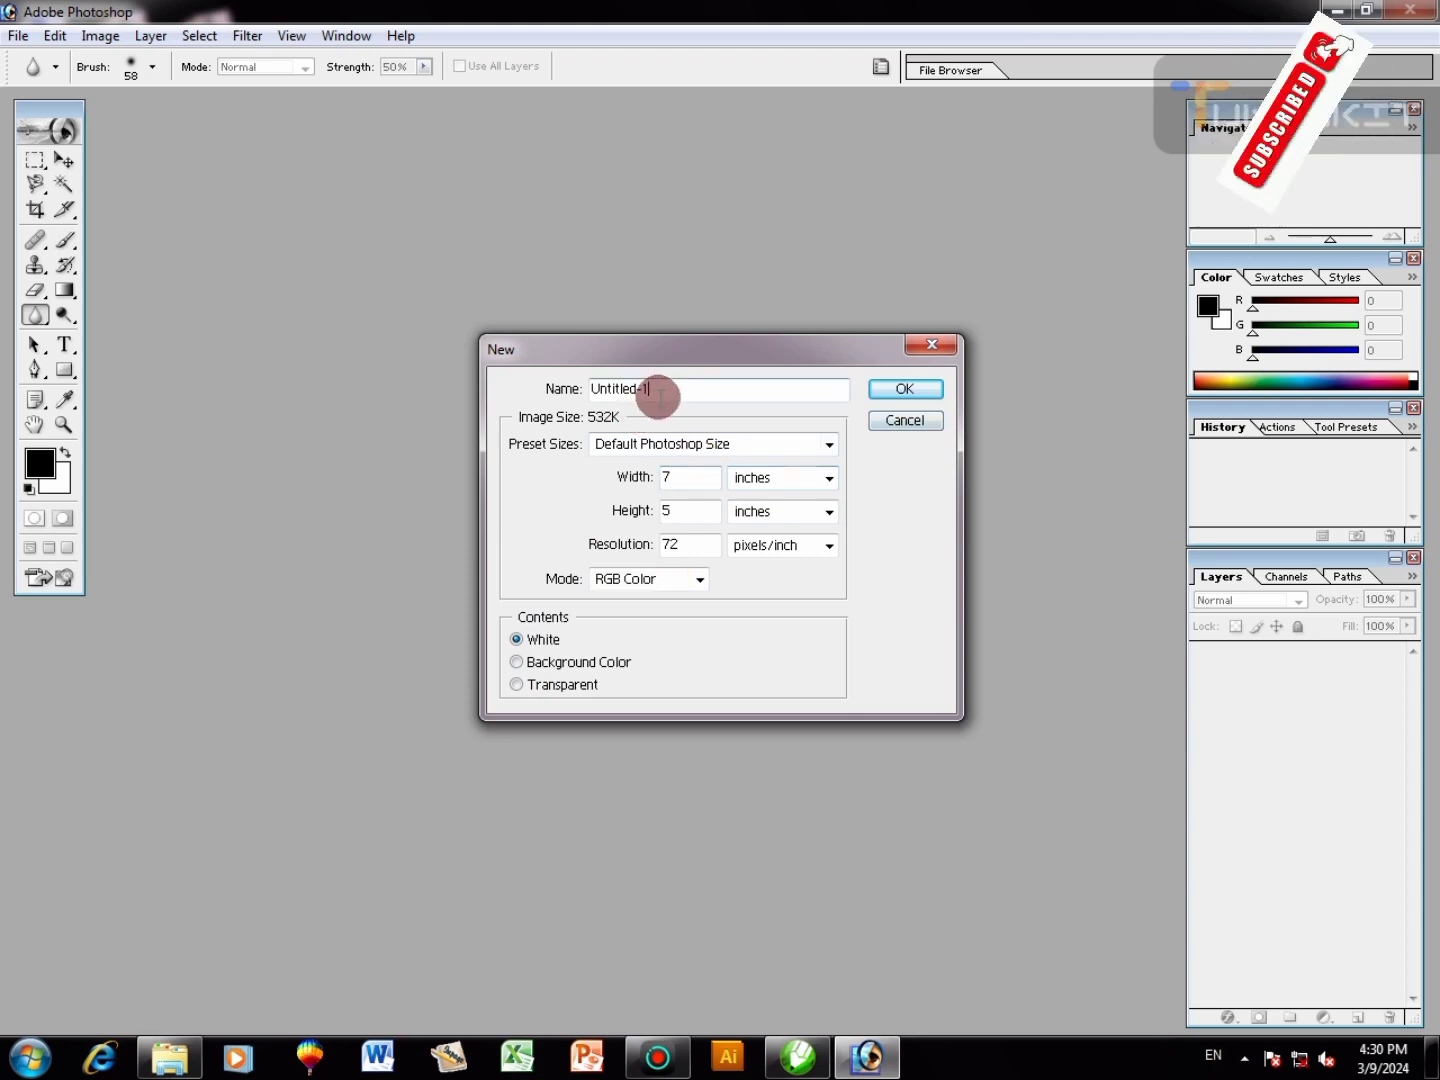
pyautogui.click(683, 446)
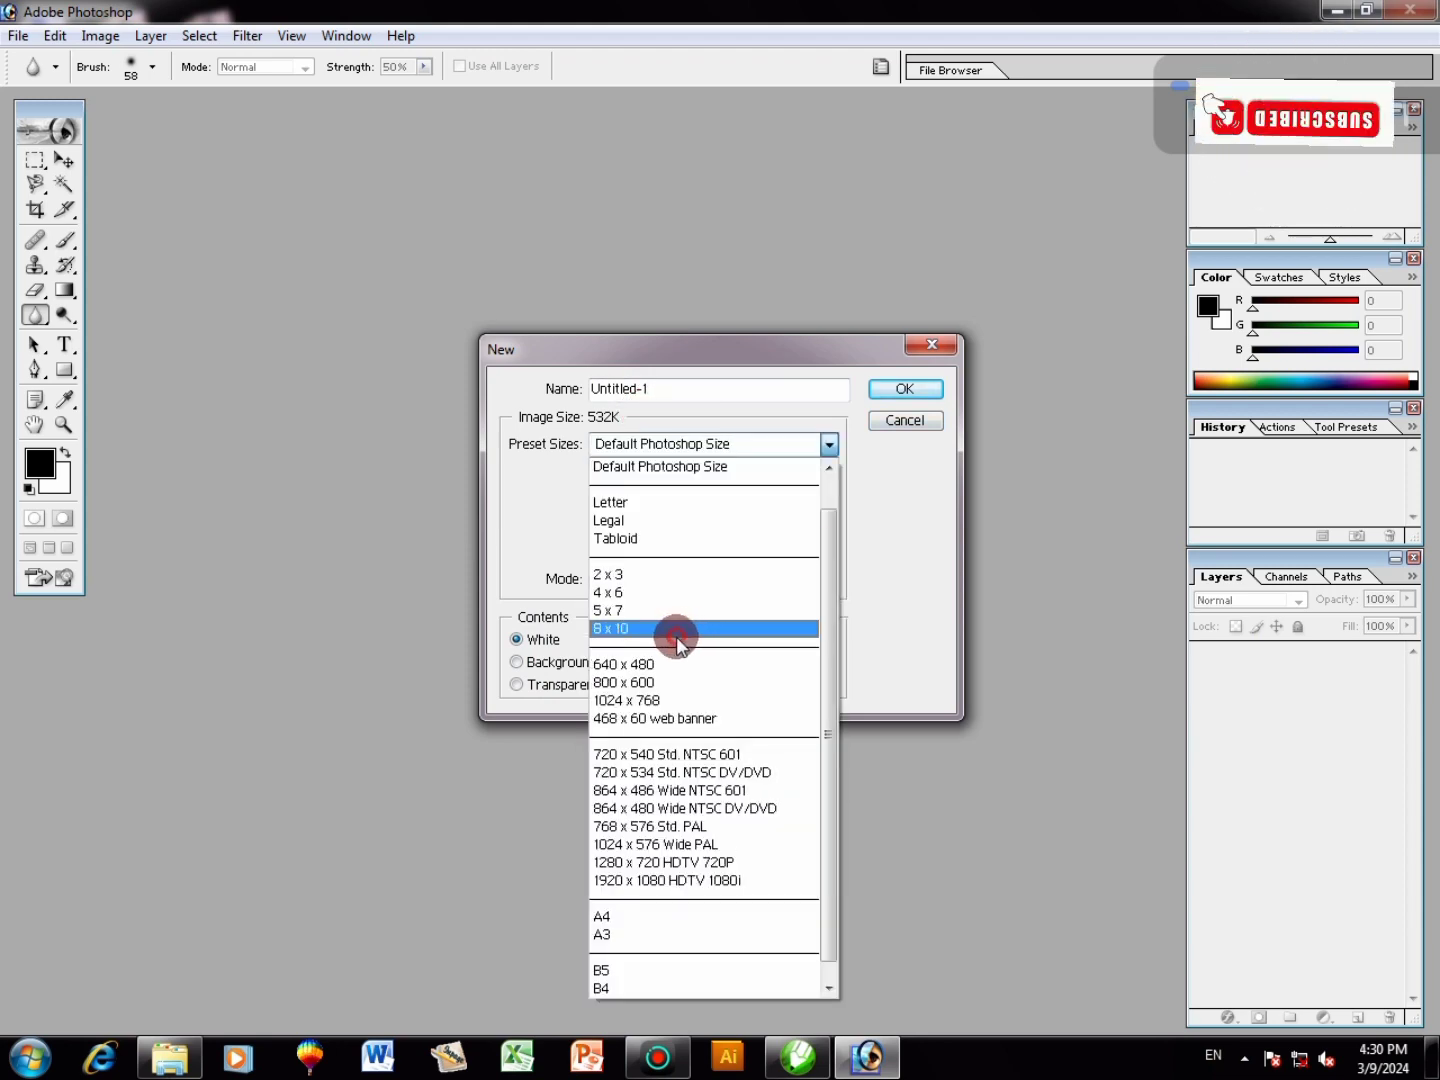
pyautogui.click(625, 916)
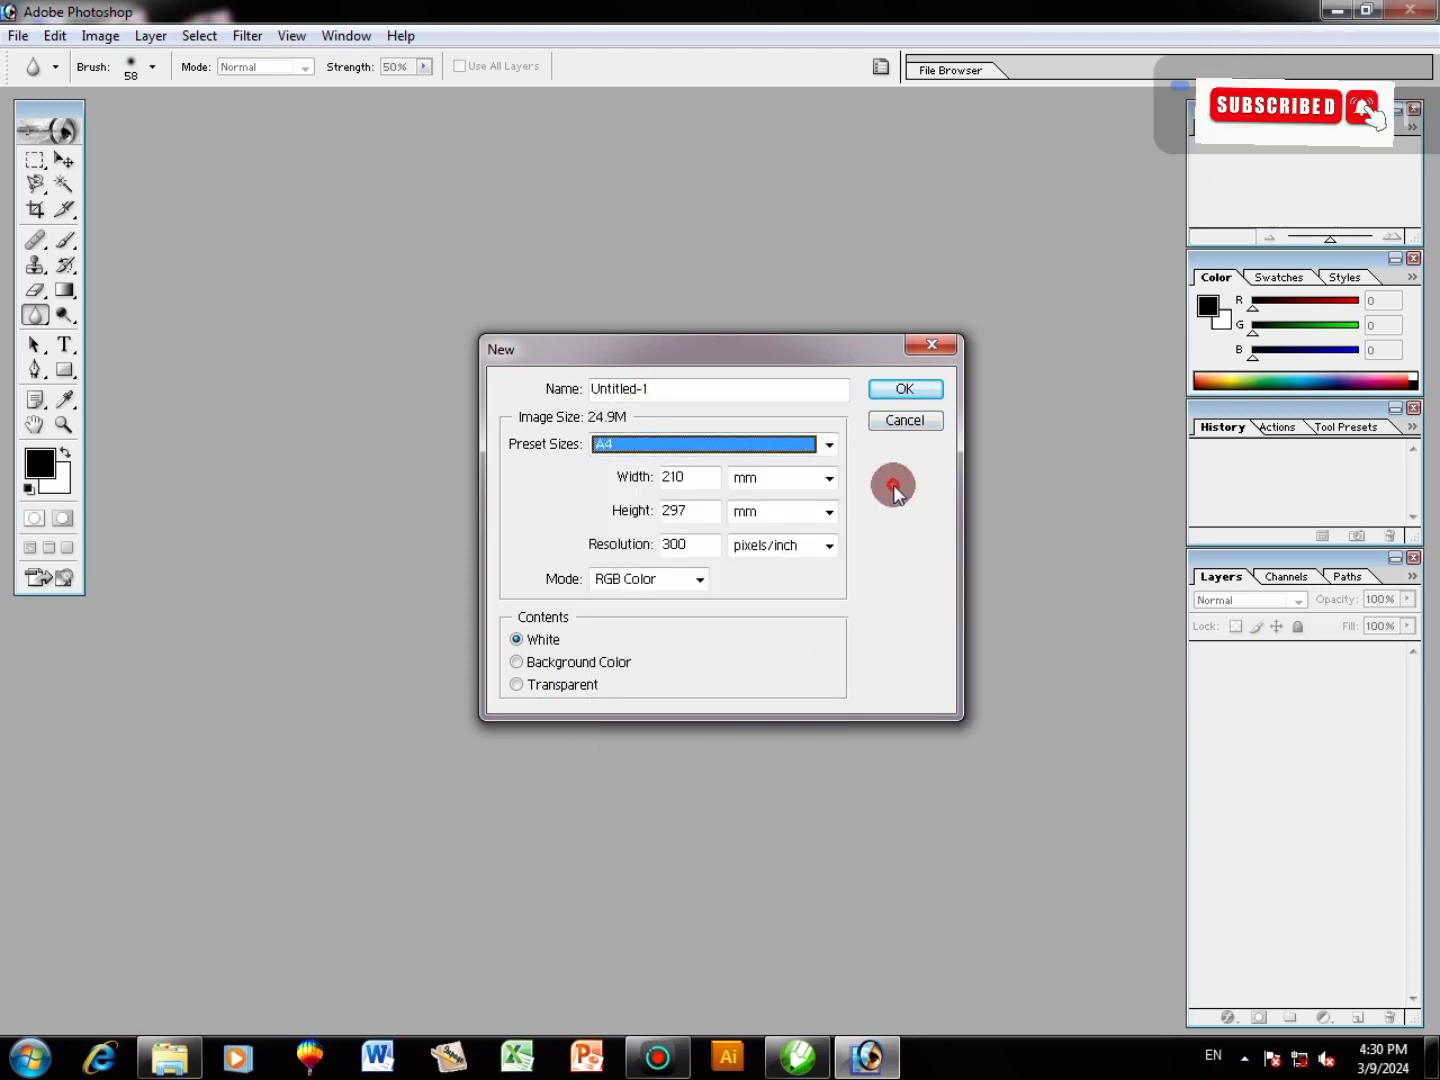
pyautogui.click(904, 389)
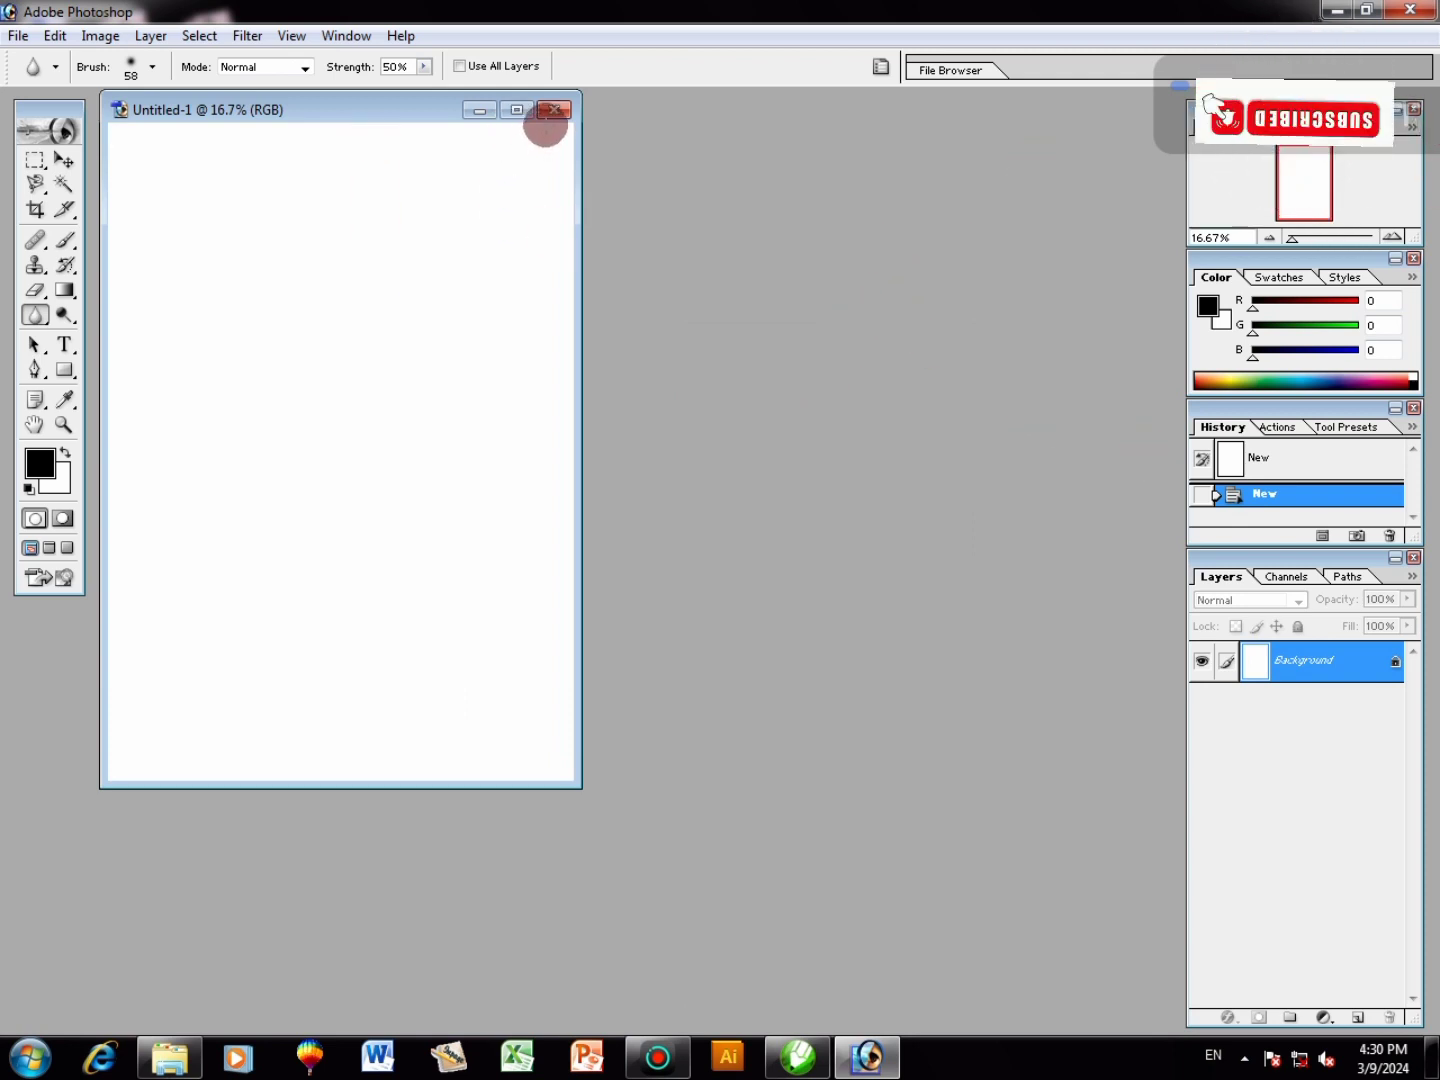
pyautogui.click(518, 111)
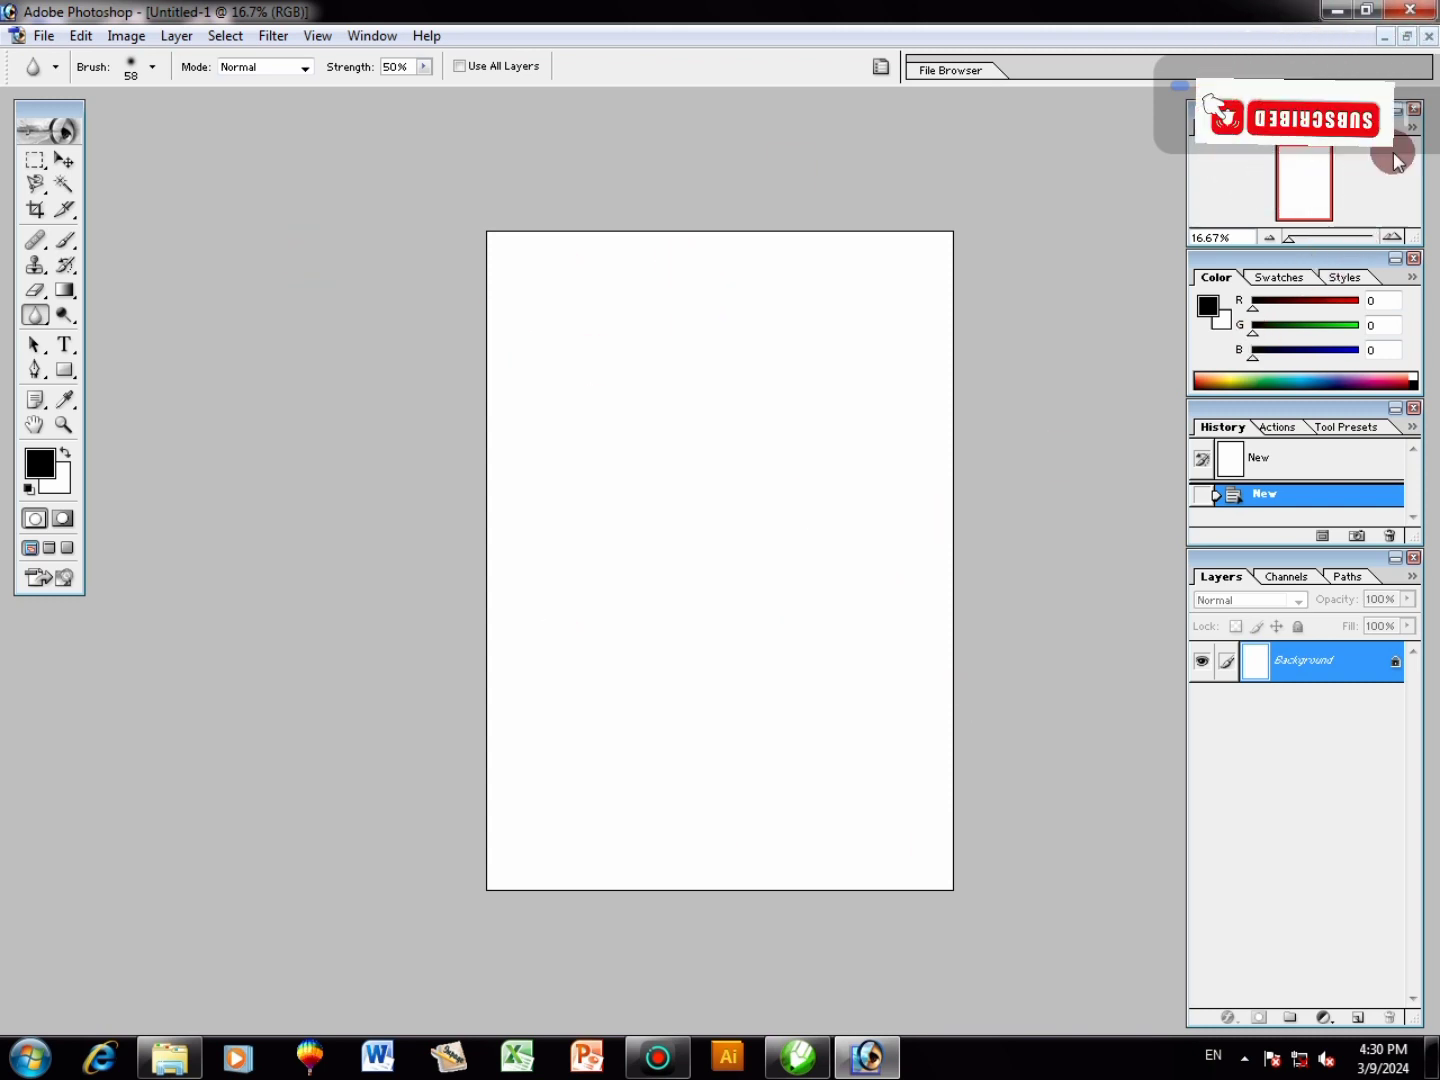
# Close the A4 document and hide the Tools palette.
pyautogui.click(1429, 38)
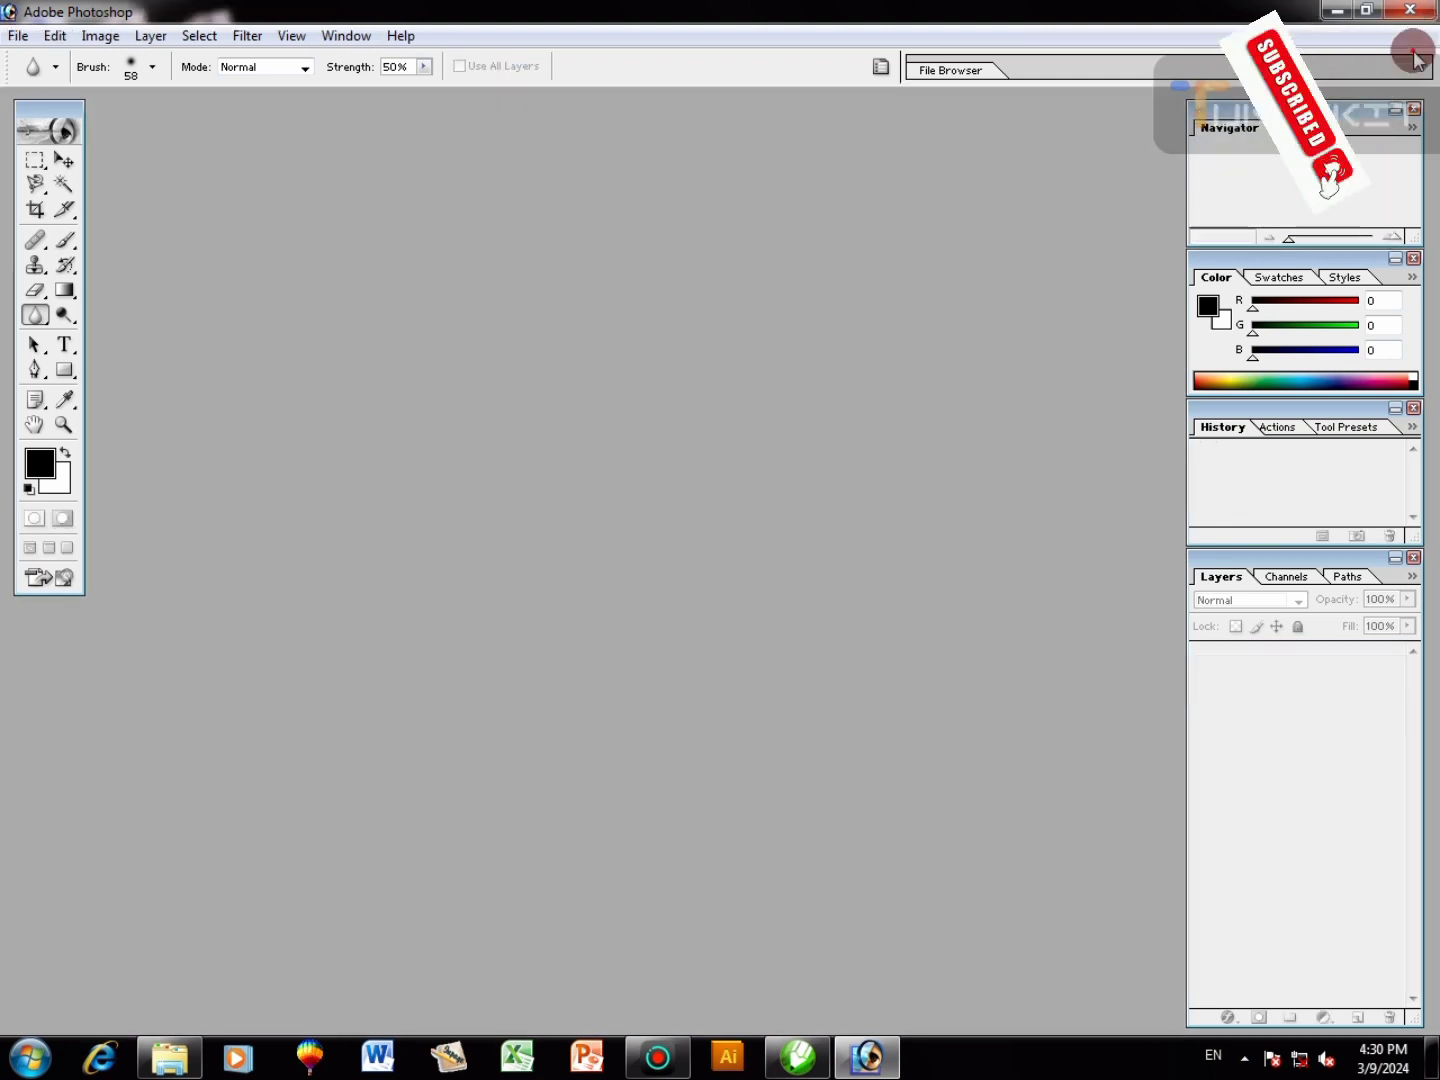
pyautogui.click(59, 41)
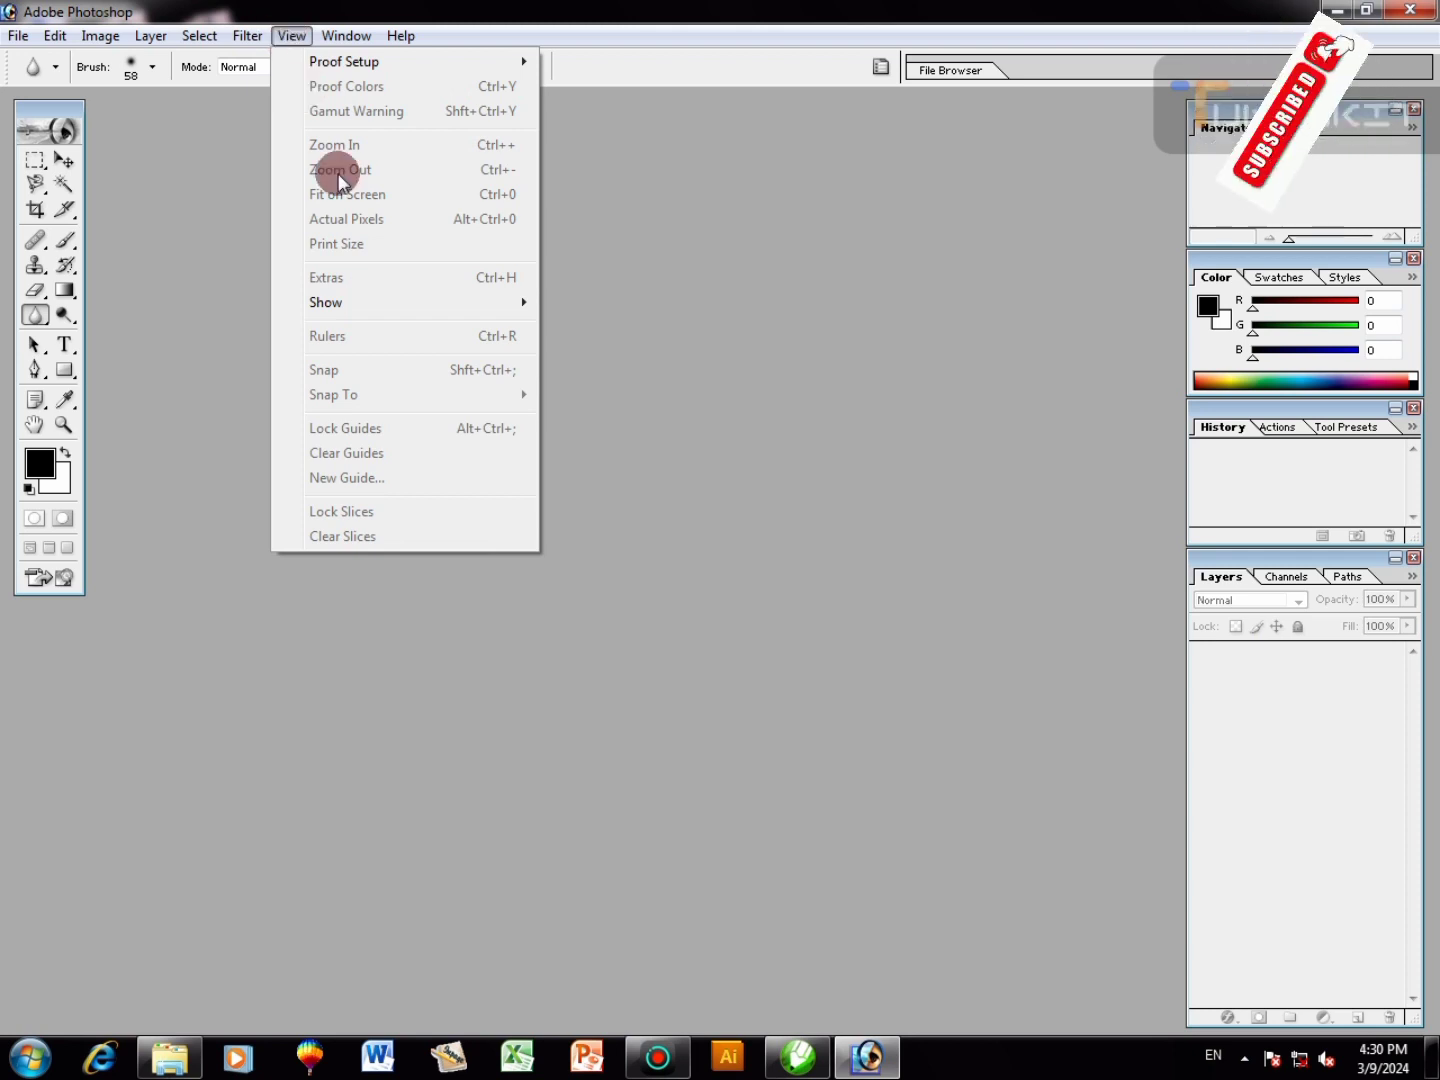
pyautogui.moveTo(346, 36)
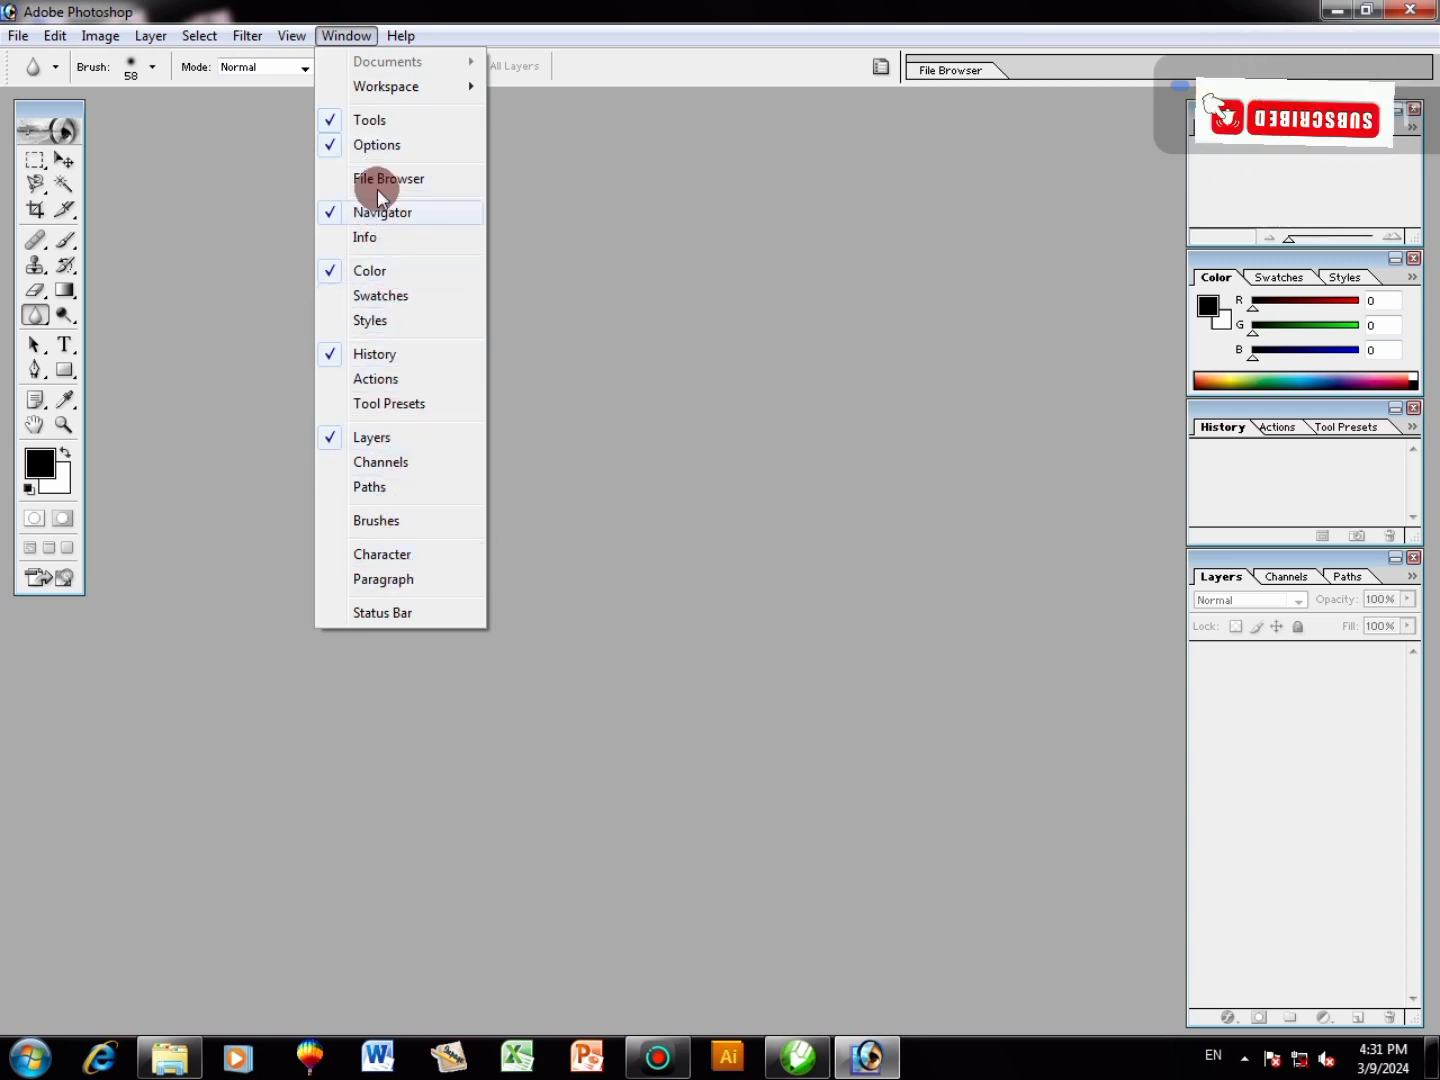
pyautogui.click(371, 120)
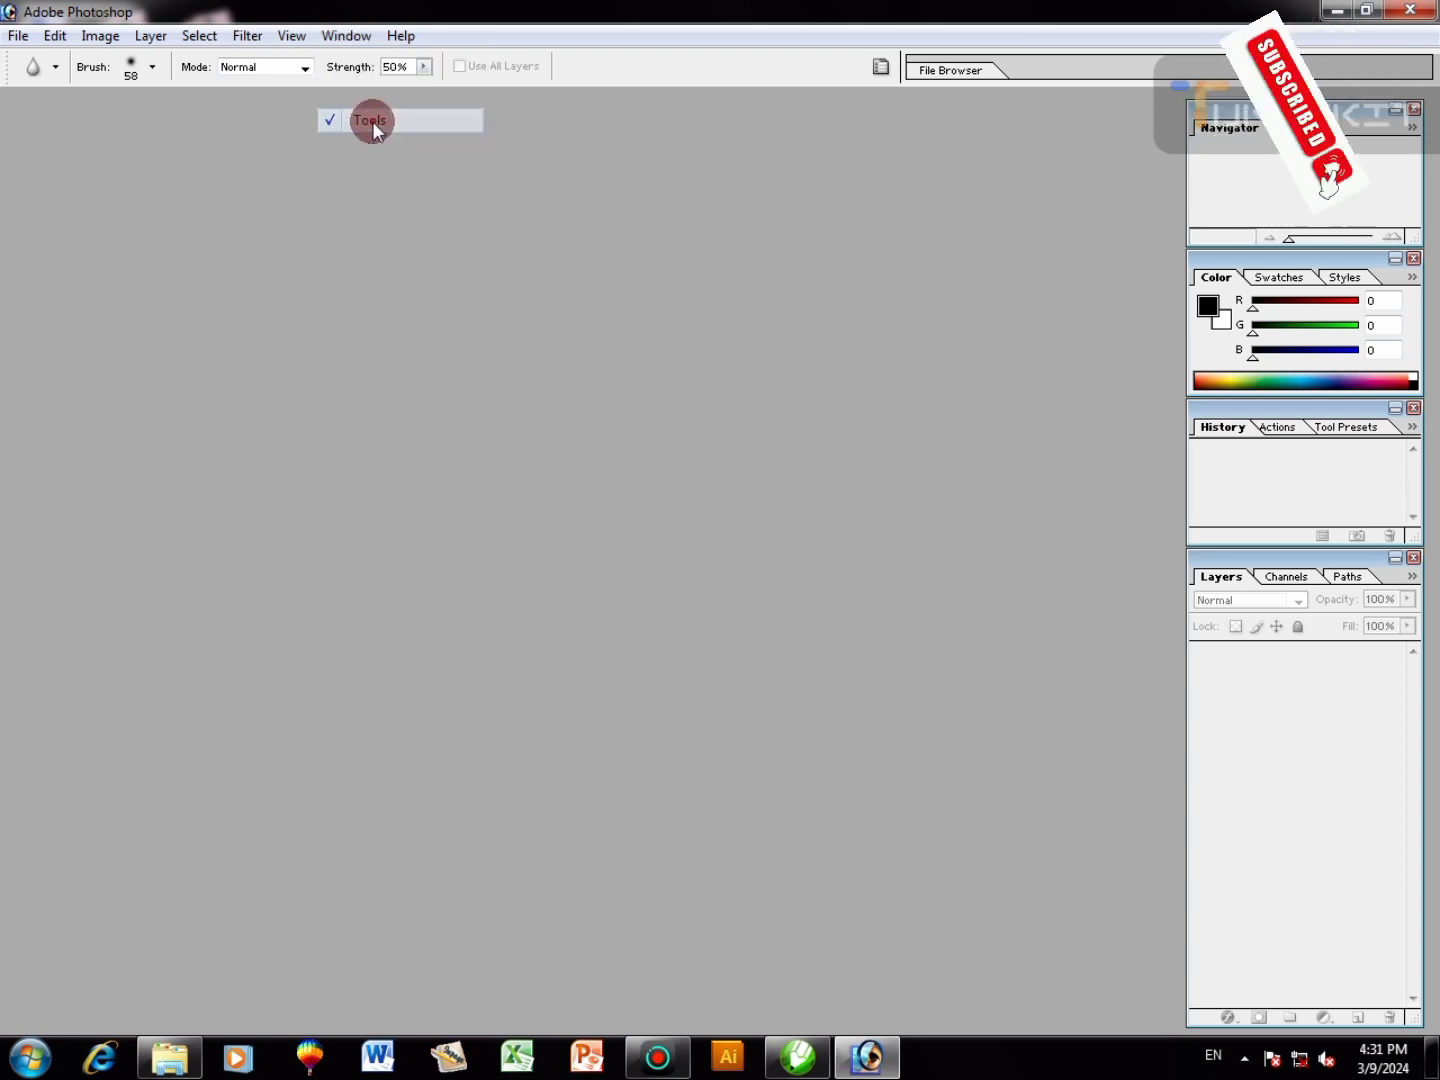
# Bring the Tools palette back via Window > Tools and select the Crop tool.
pyautogui.click(348, 36)
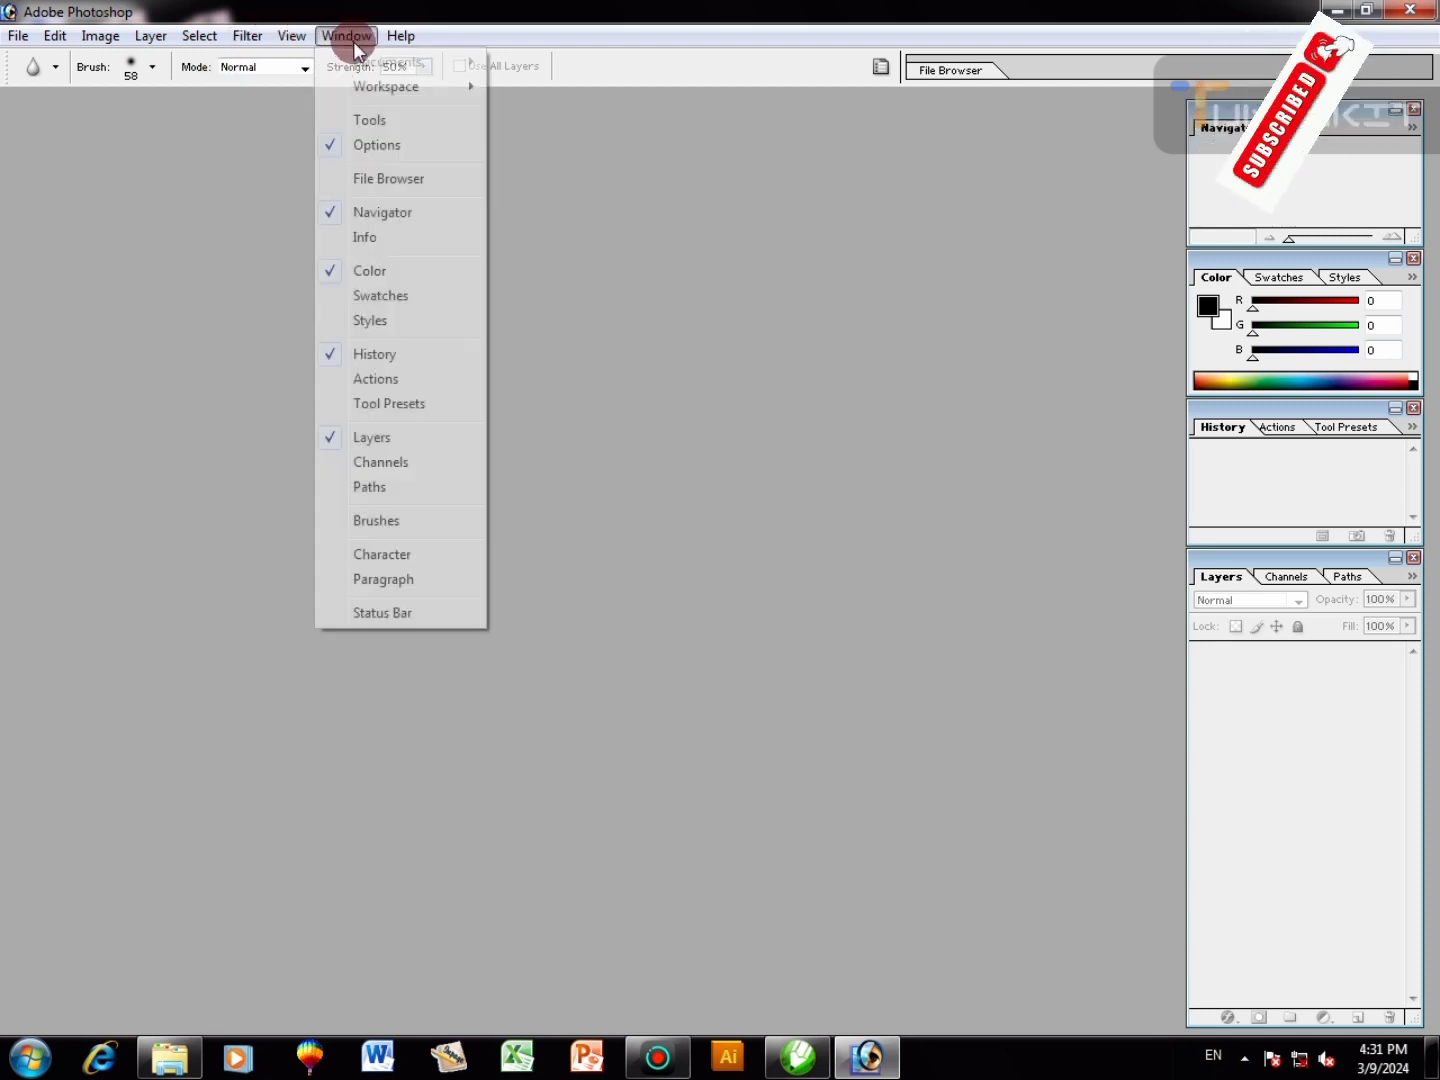
pyautogui.click(362, 121)
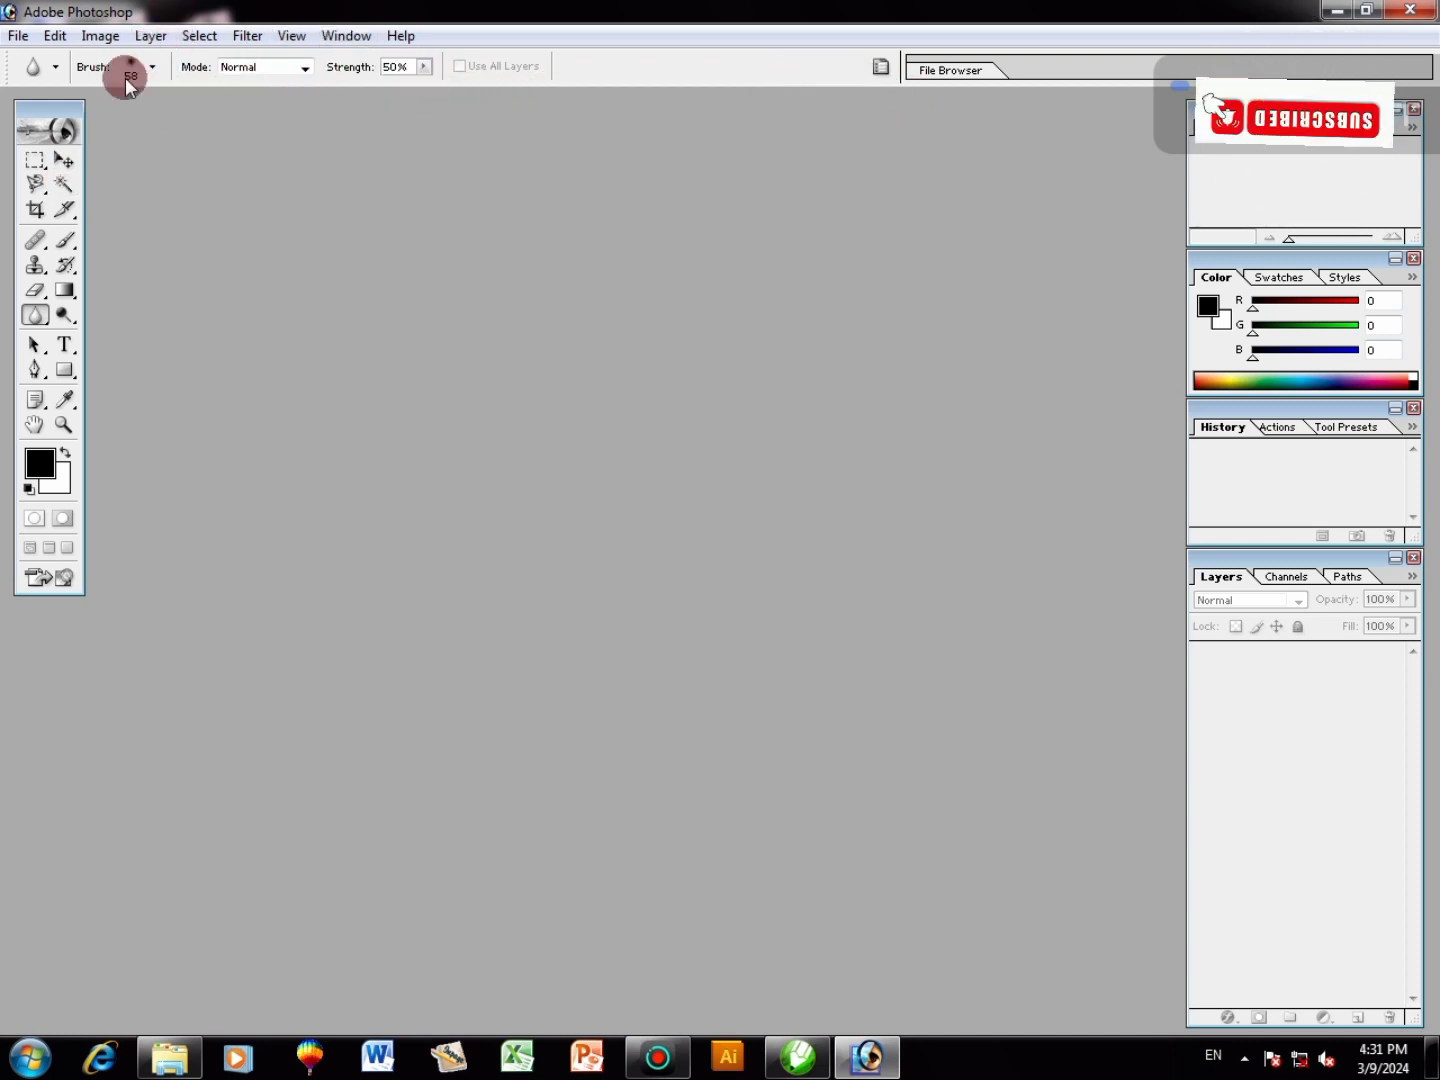
pyautogui.click(32, 211)
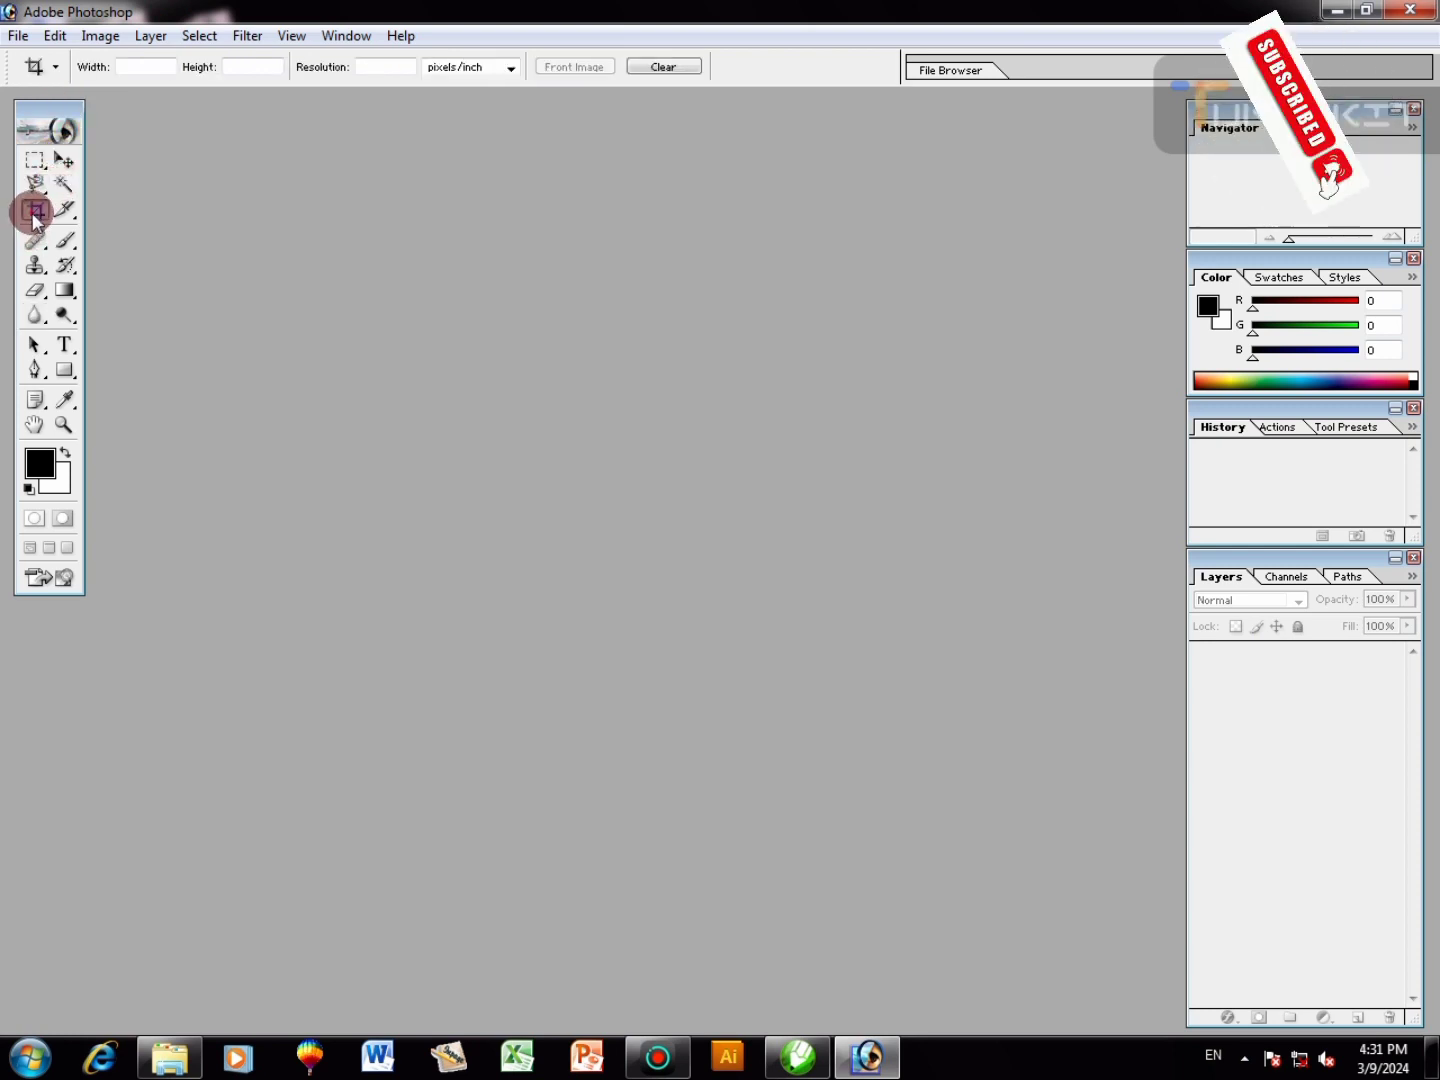
# Choose the Magnetic Lasso 24 pixels preset from the tool preset picker.
pyautogui.click(56, 67)
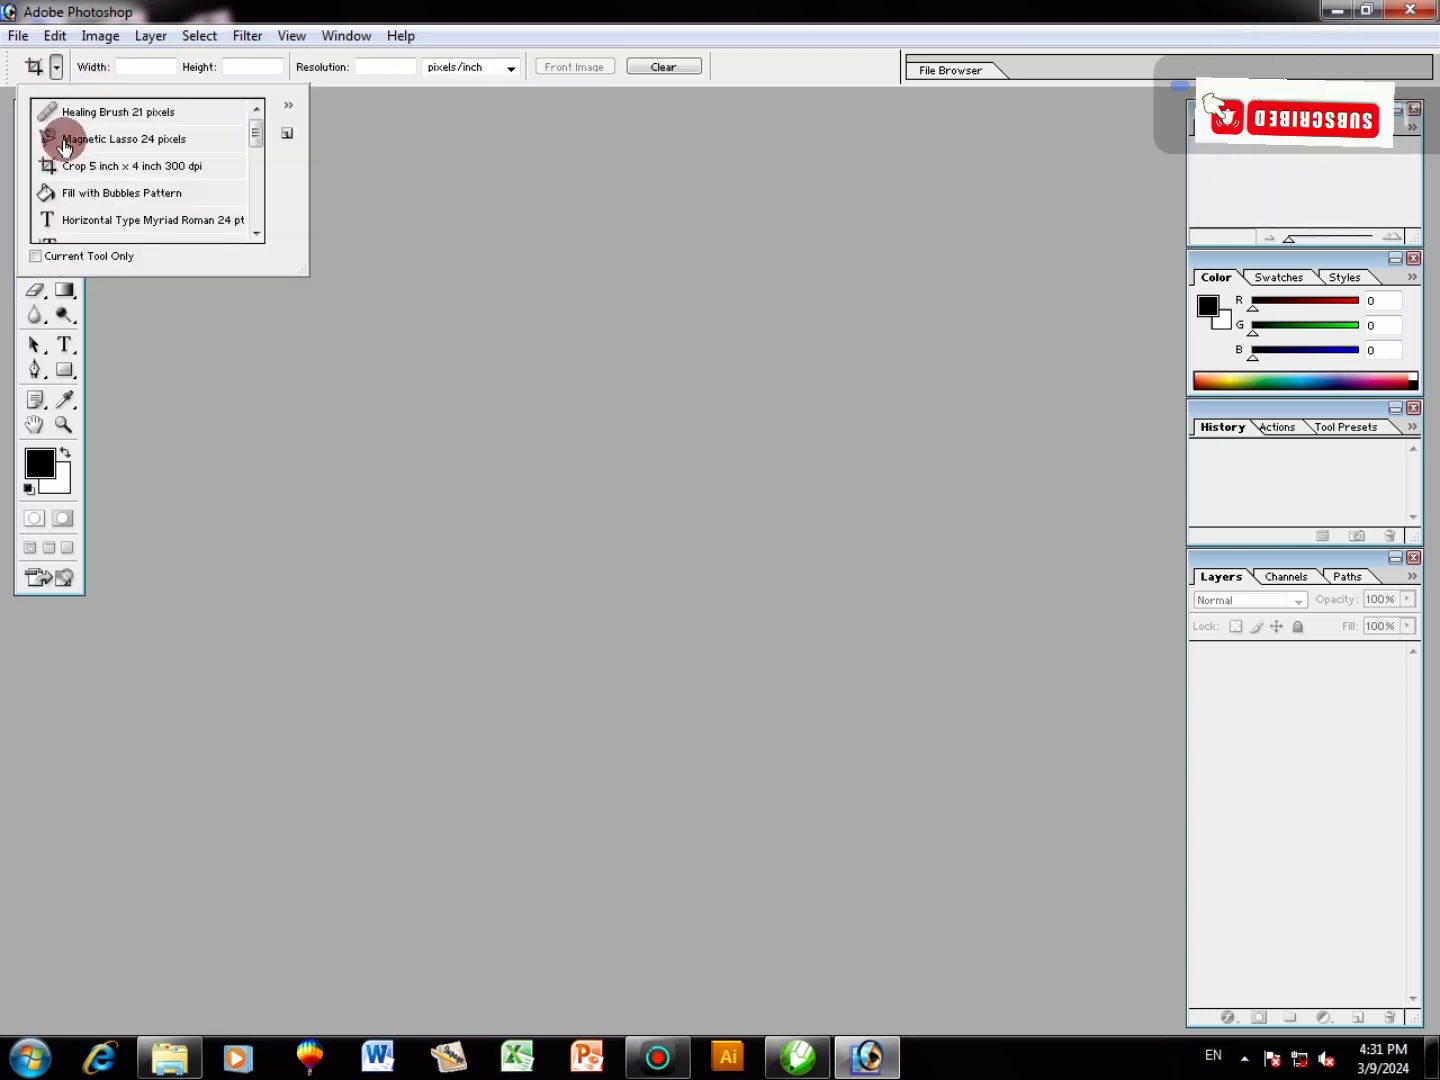
pyautogui.click(65, 147)
pyautogui.click(457, 203)
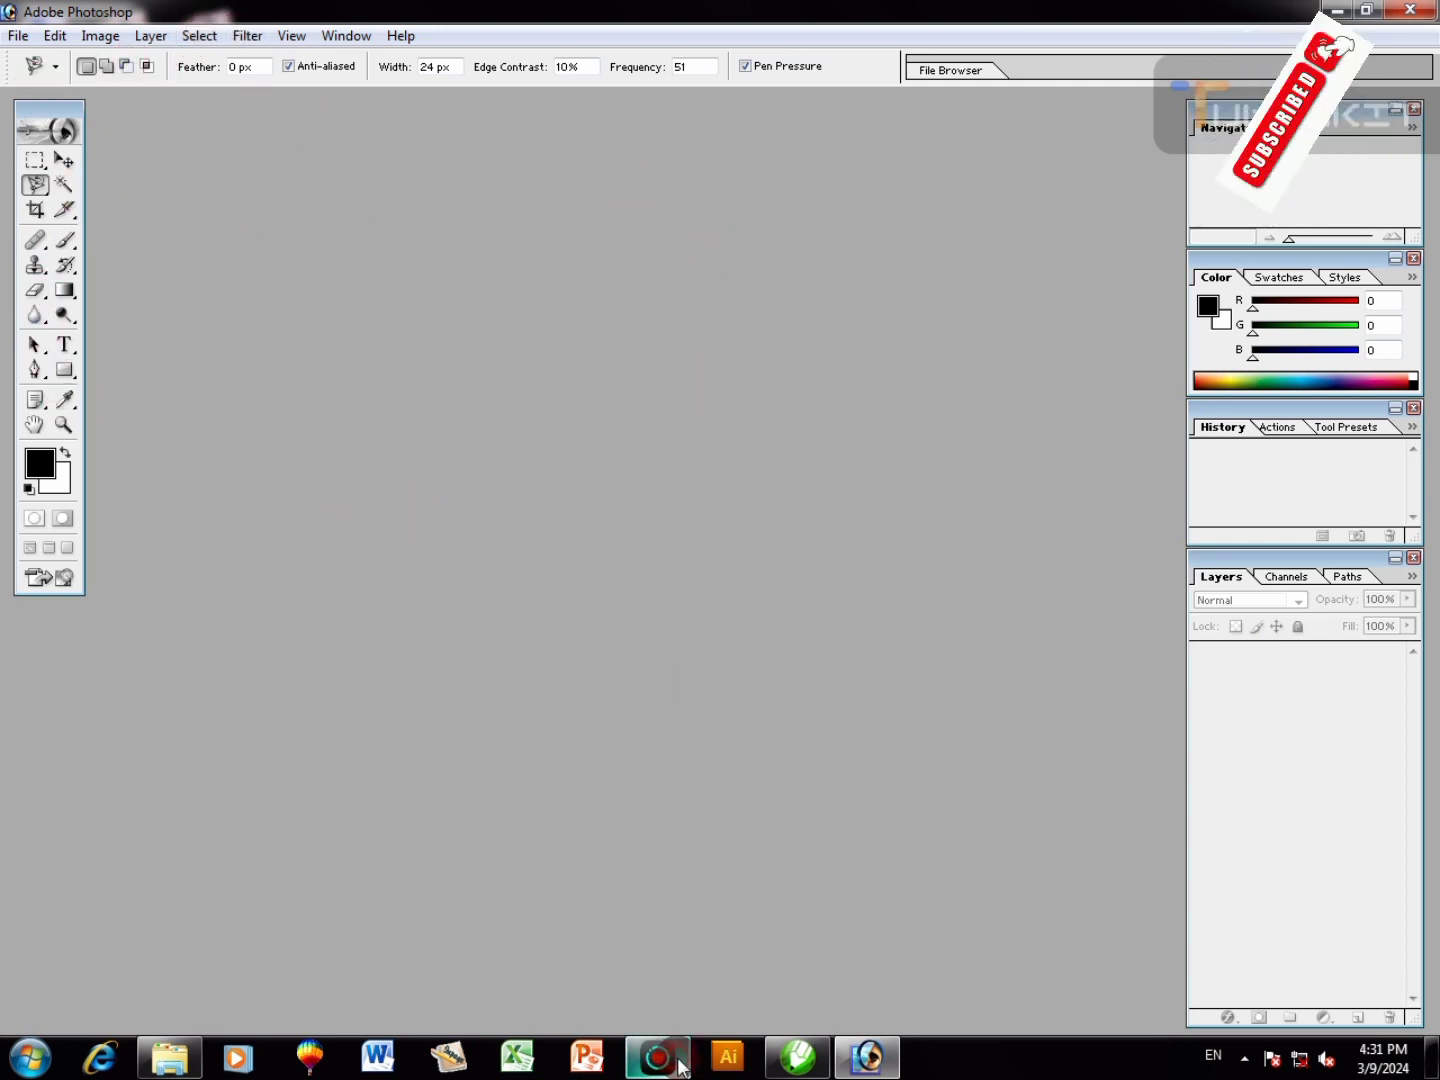
pyautogui.click(19, 35)
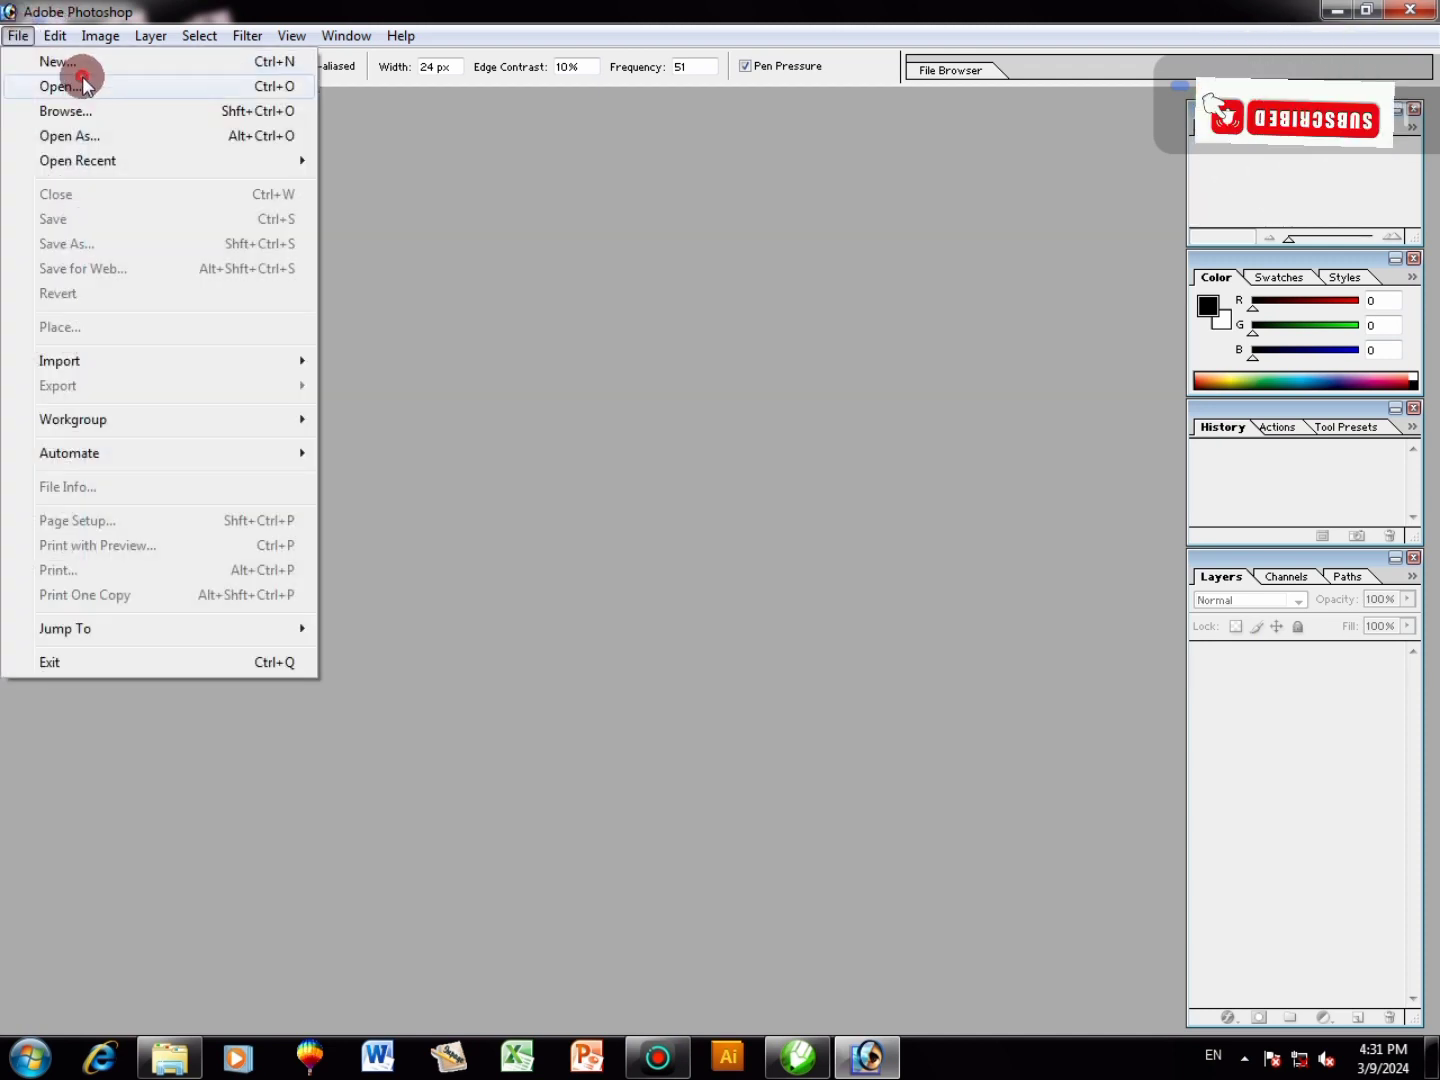
pyautogui.click(84, 65)
pyautogui.click(906, 417)
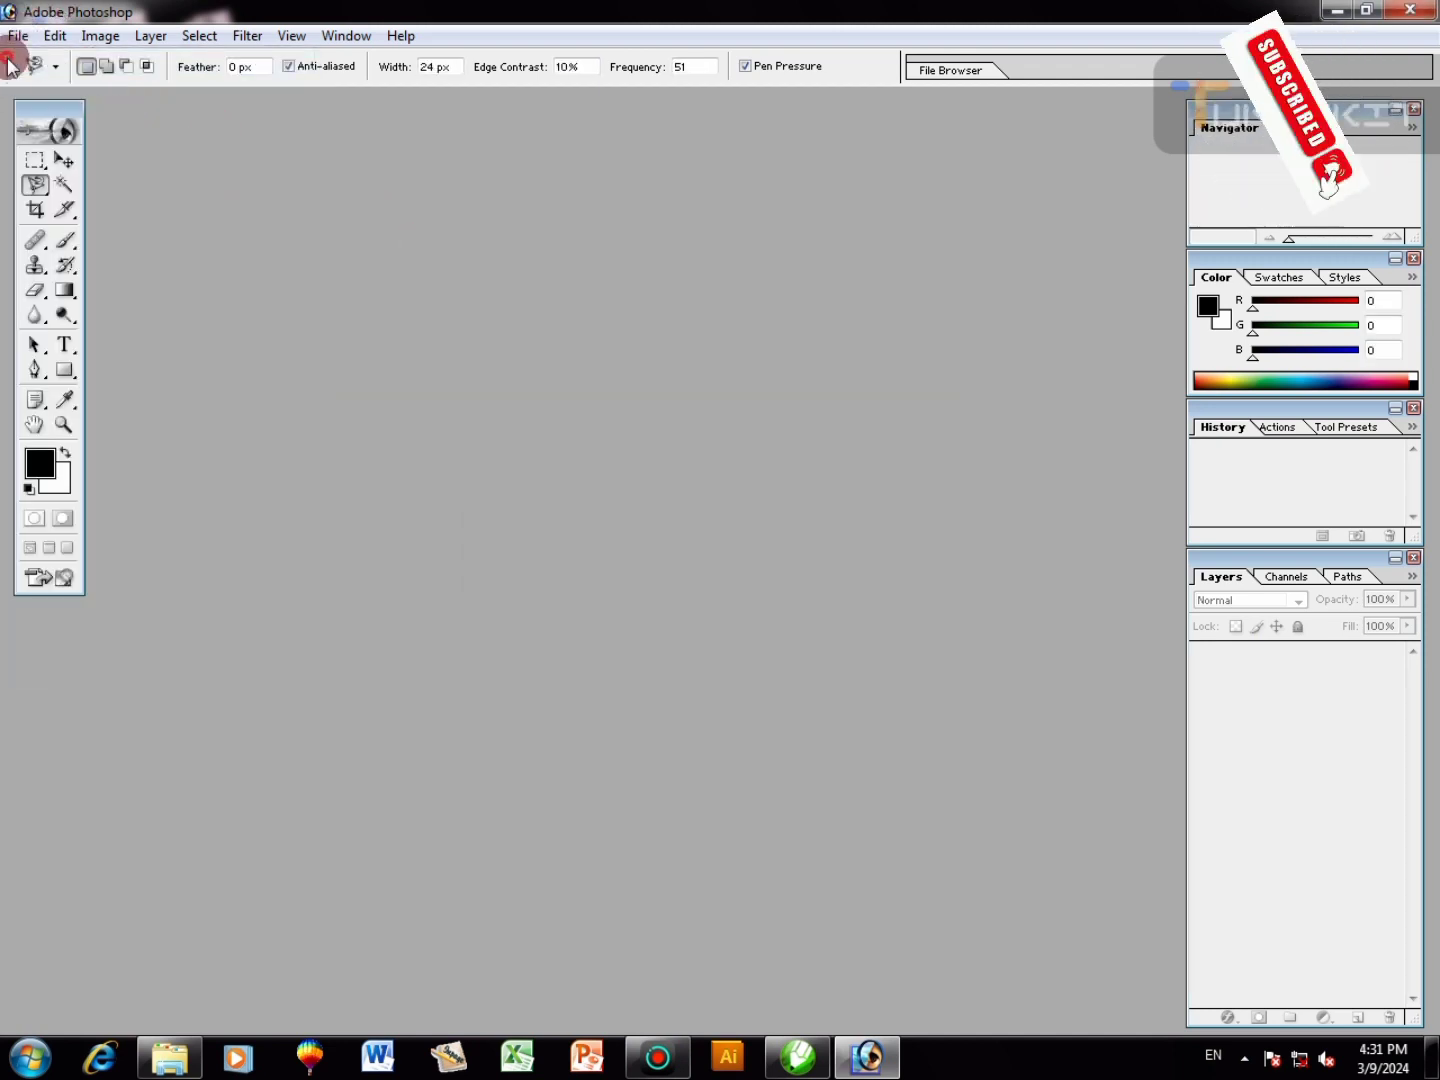
pyautogui.click(22, 36)
pyautogui.click(70, 84)
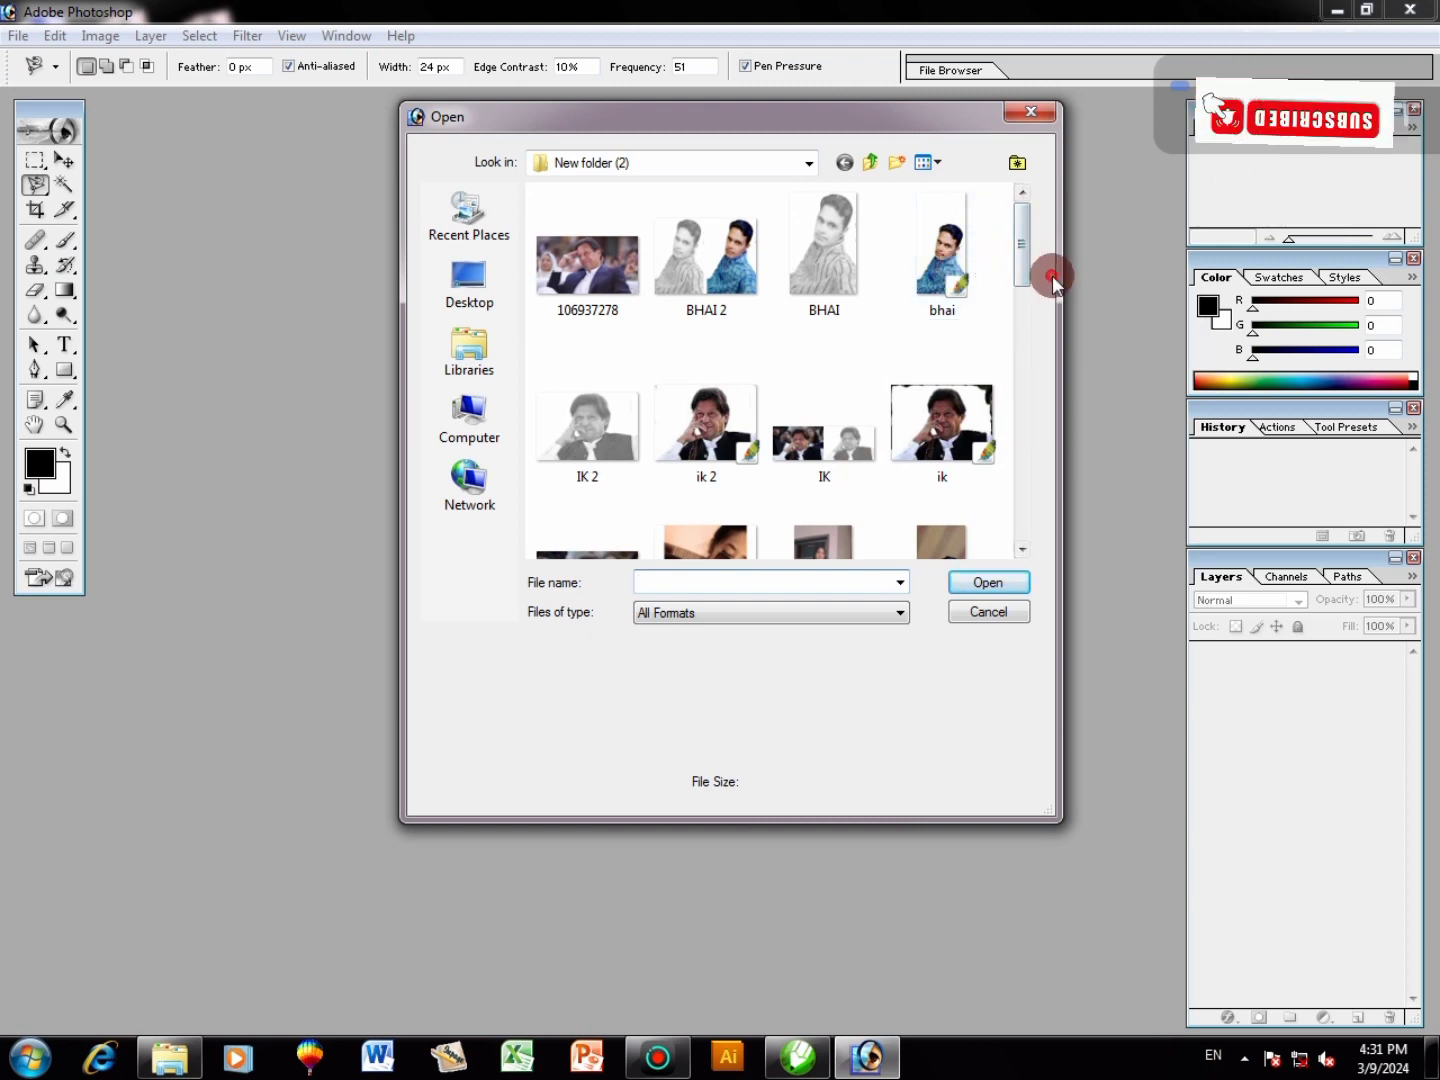
pyautogui.moveTo(1030, 271); pyautogui.dragTo(1052, 569)
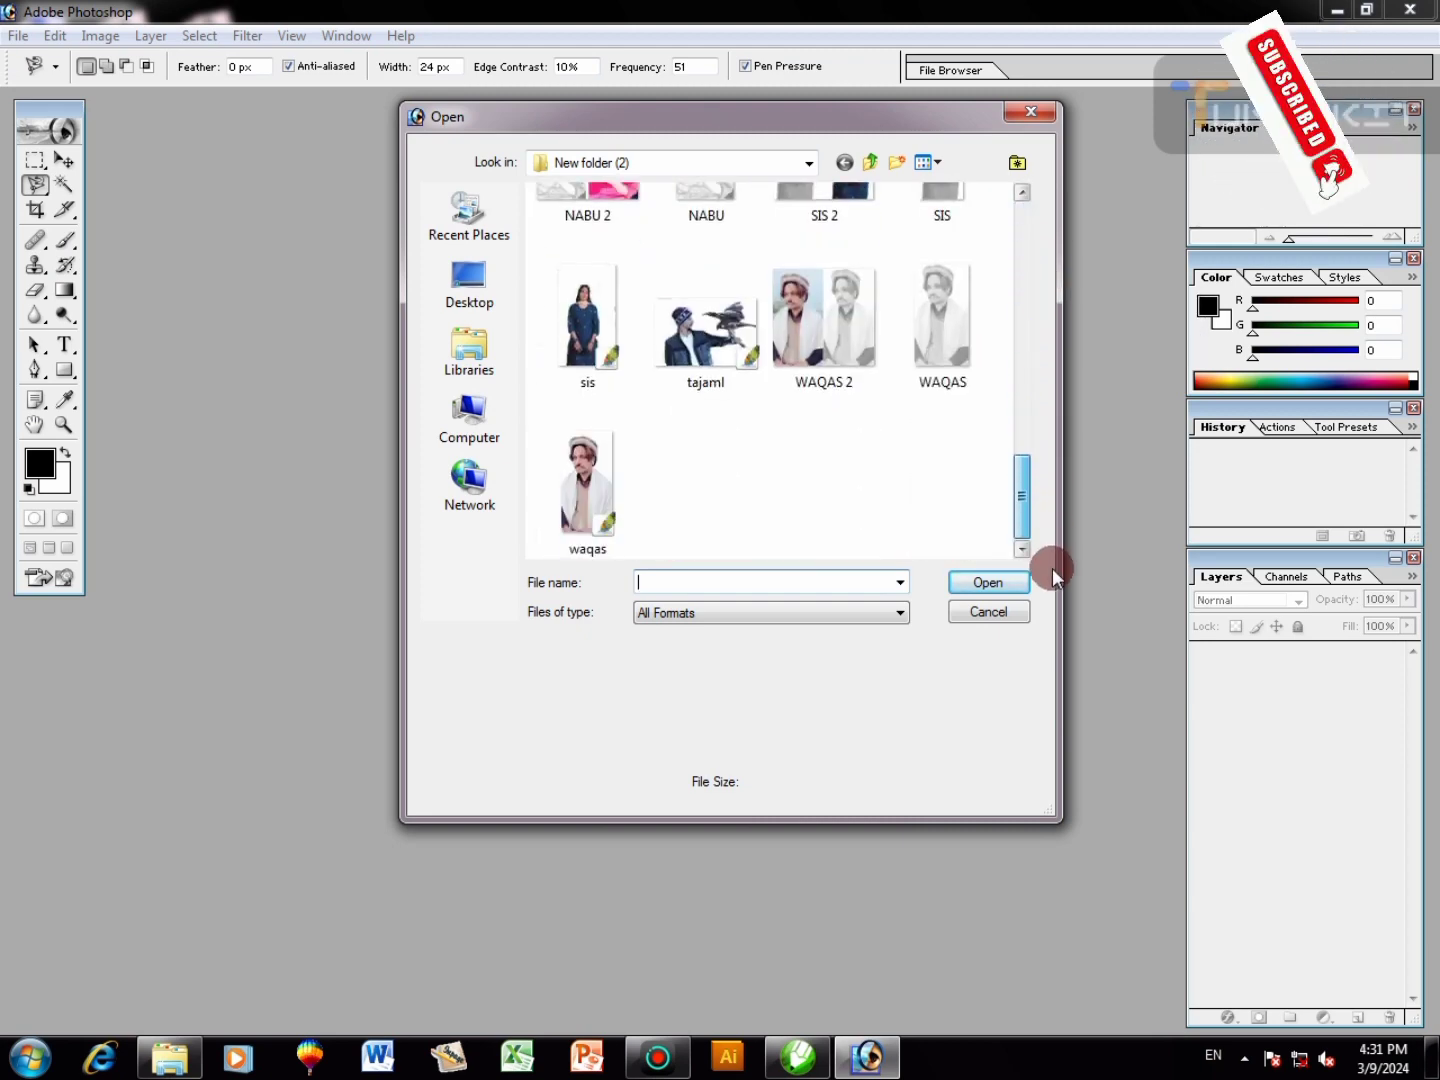
pyautogui.moveTo(1022, 491); pyautogui.dragTo(1015, 289)
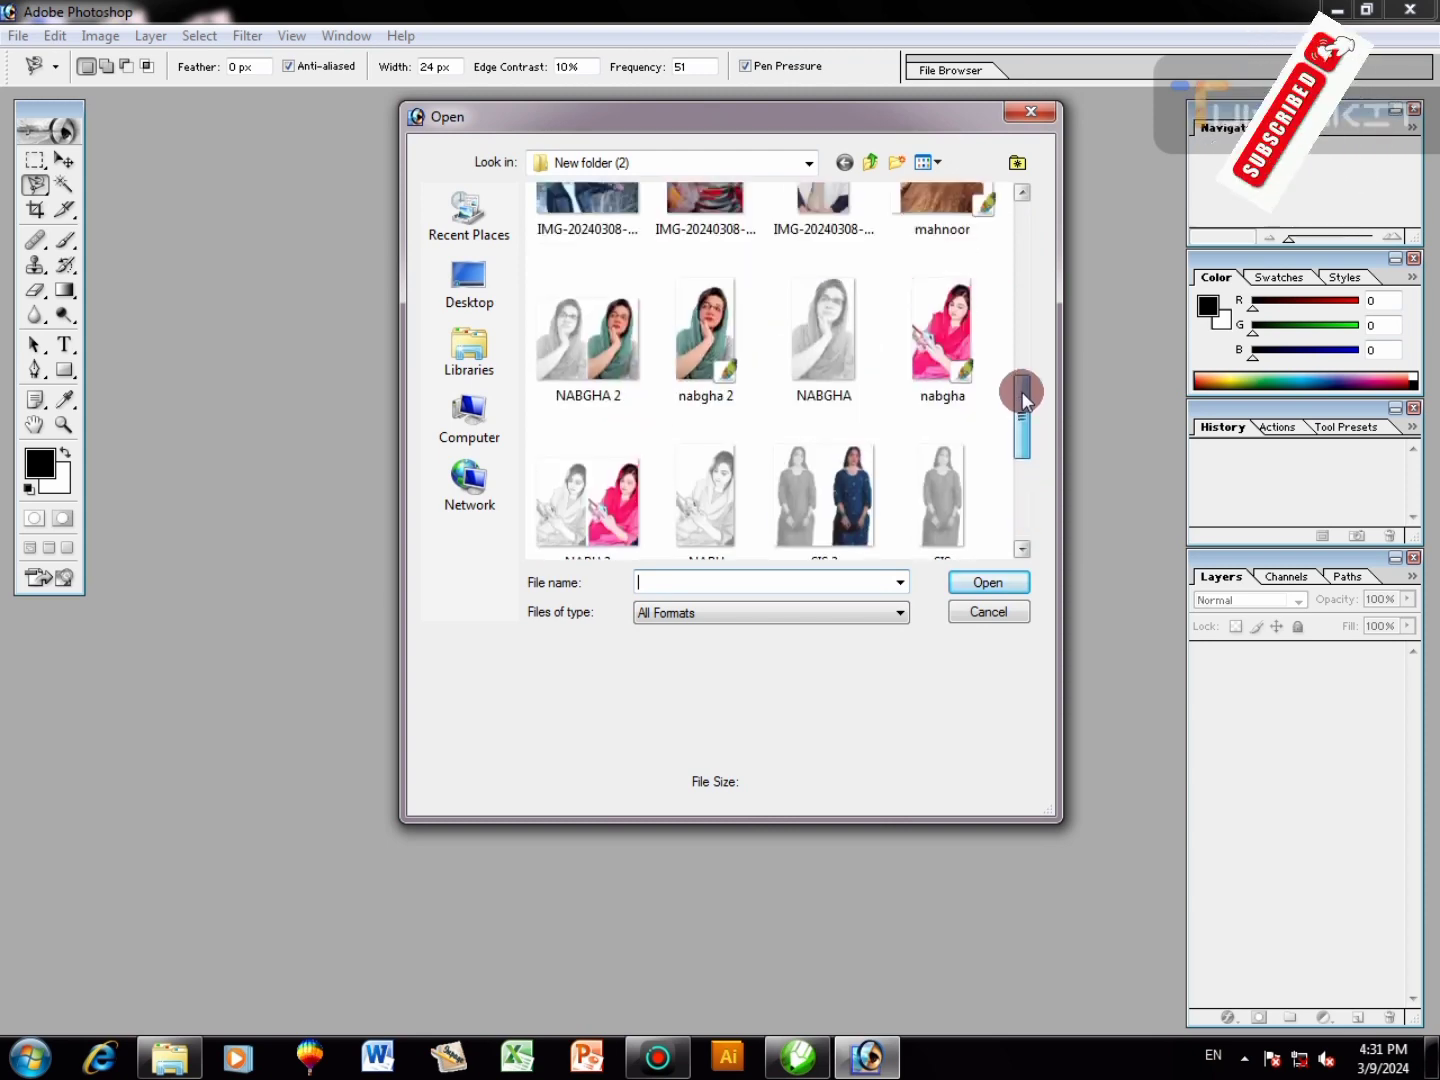
pyautogui.click(941, 405)
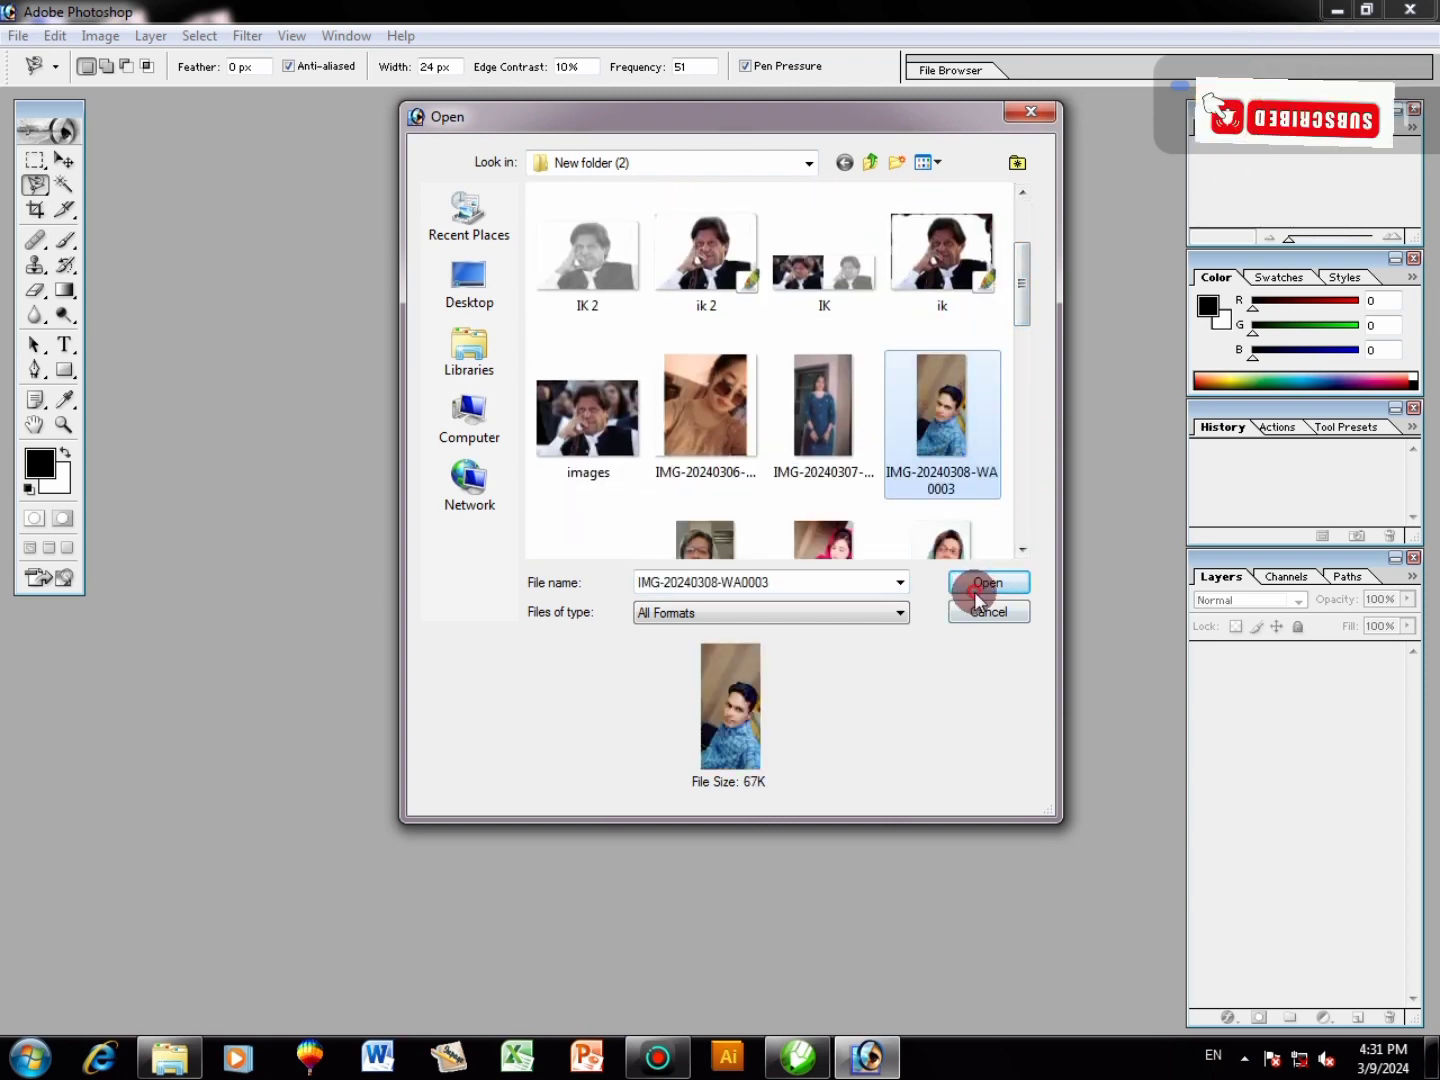
pyautogui.click(976, 581)
pyautogui.click(220, 270)
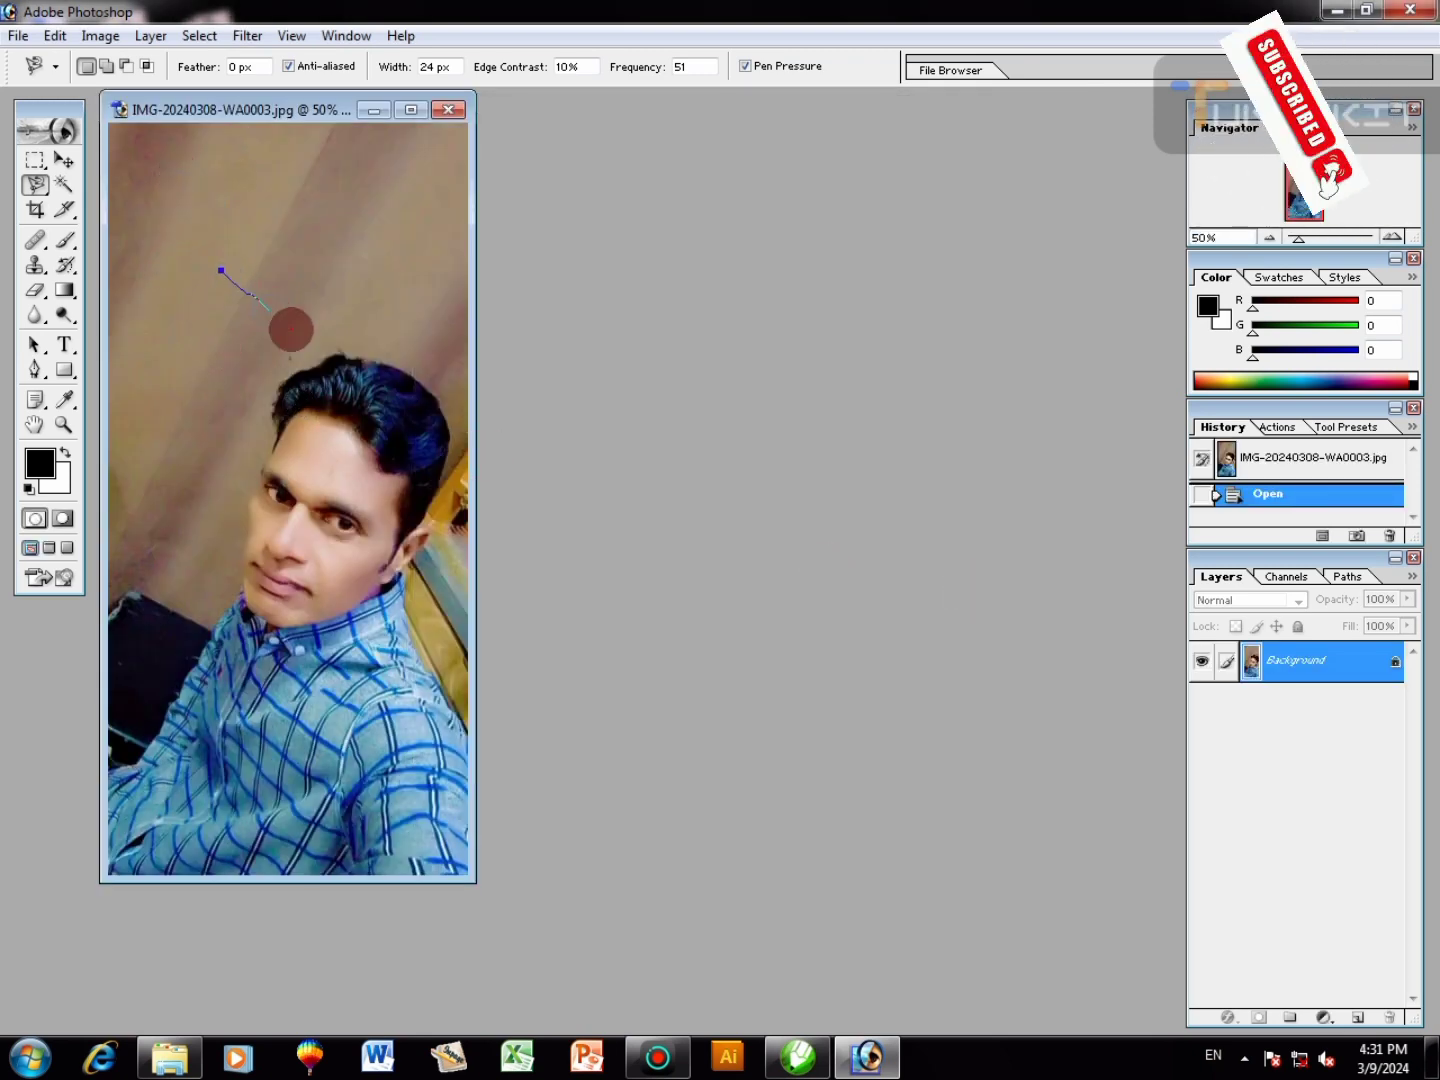
pyautogui.doubleClick(365, 320)
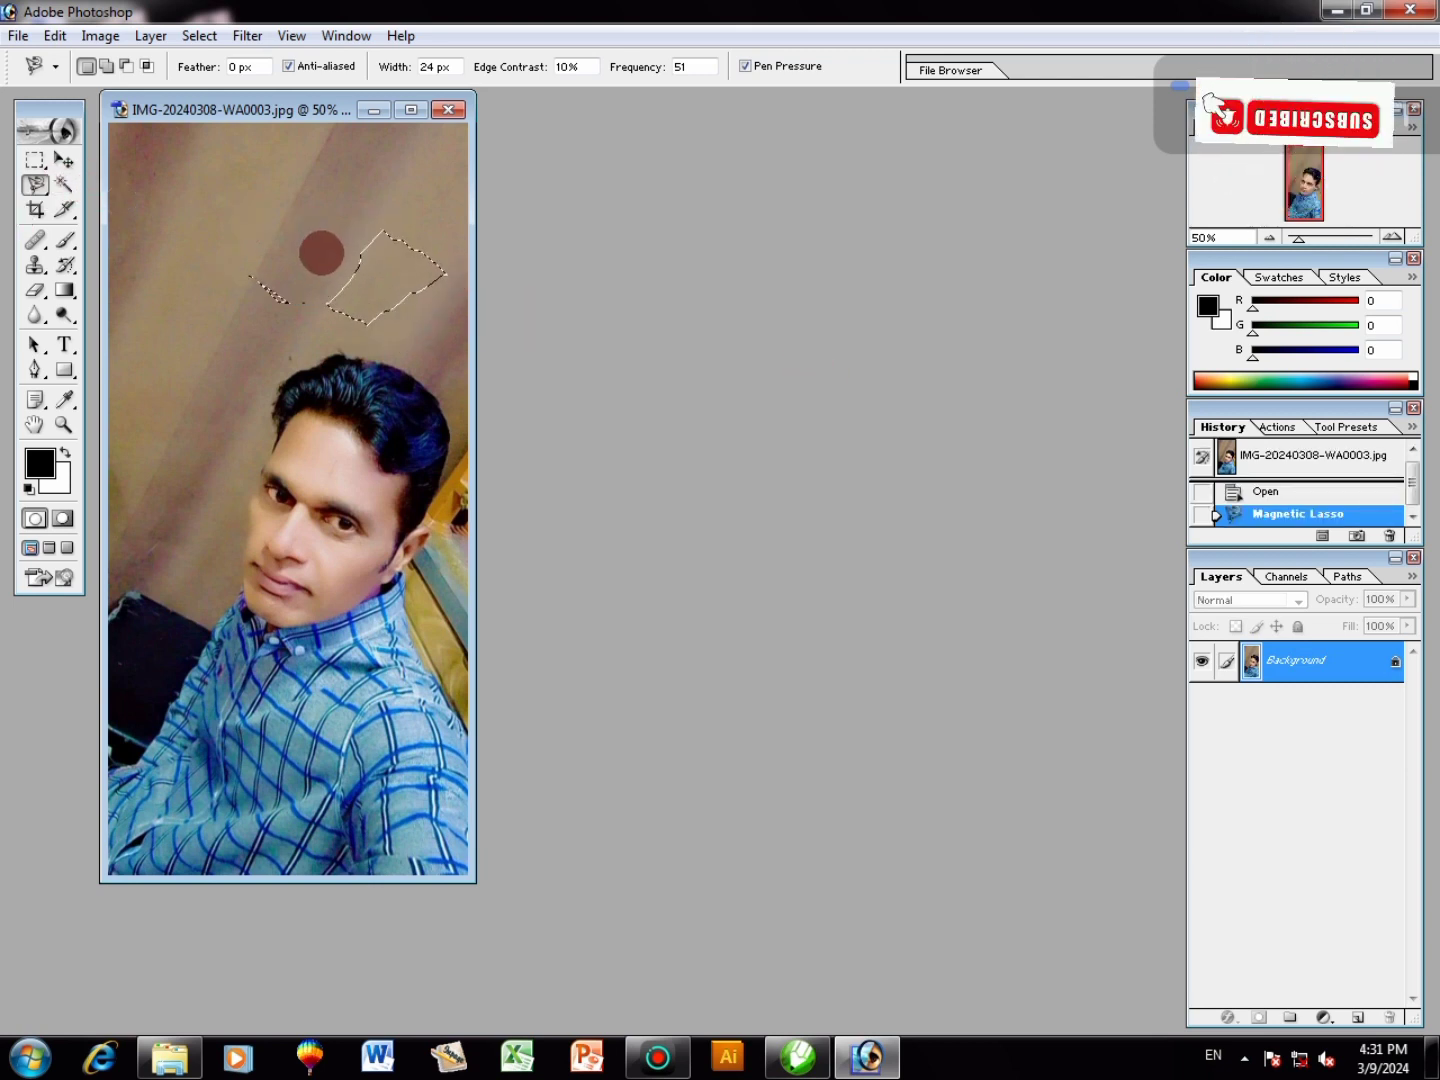
pyautogui.press('Delete')
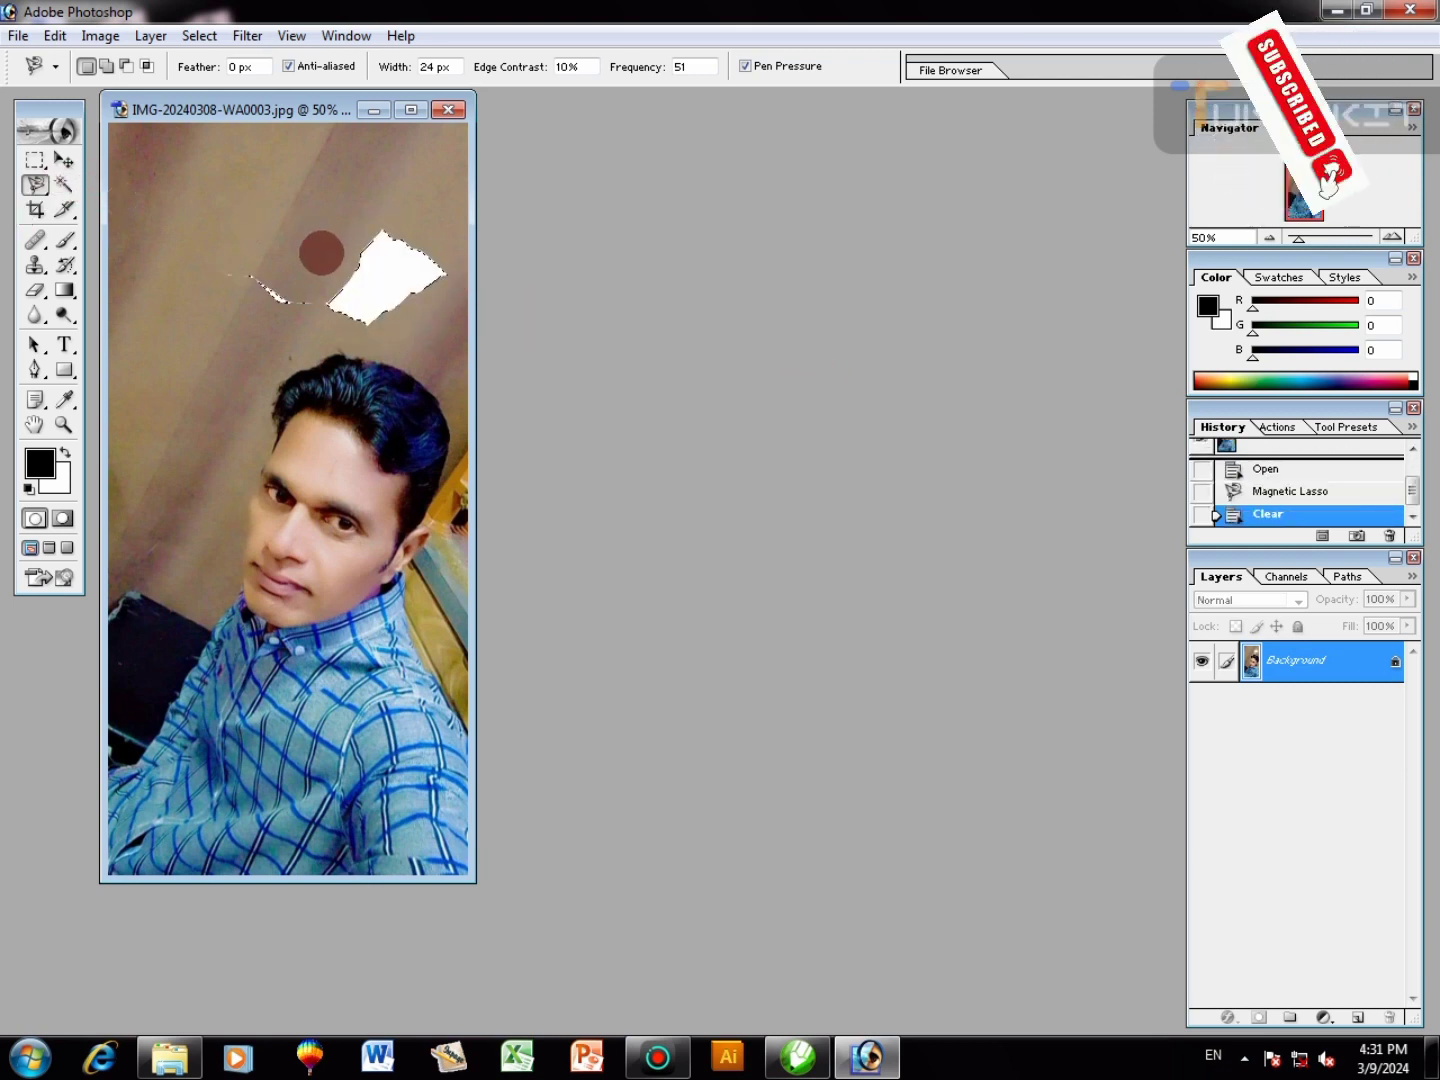
pyautogui.click(447, 109)
pyautogui.click(723, 400)
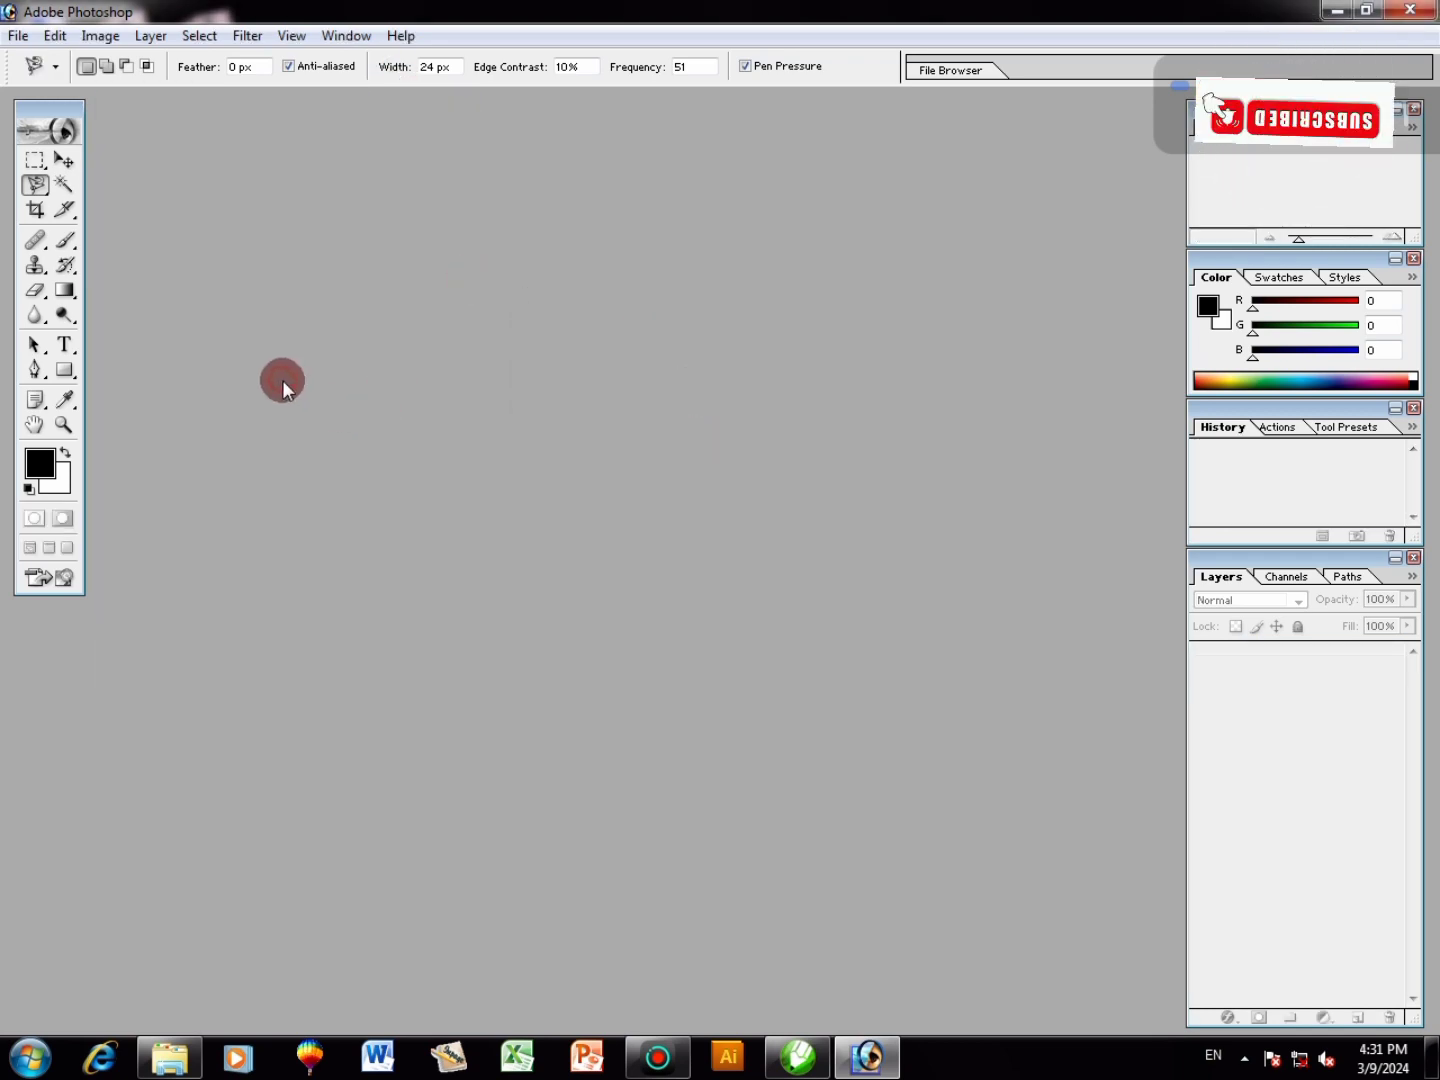
# Try bright red values for the background colour and dismiss the out-of-range warning.
pyautogui.click(57, 493)
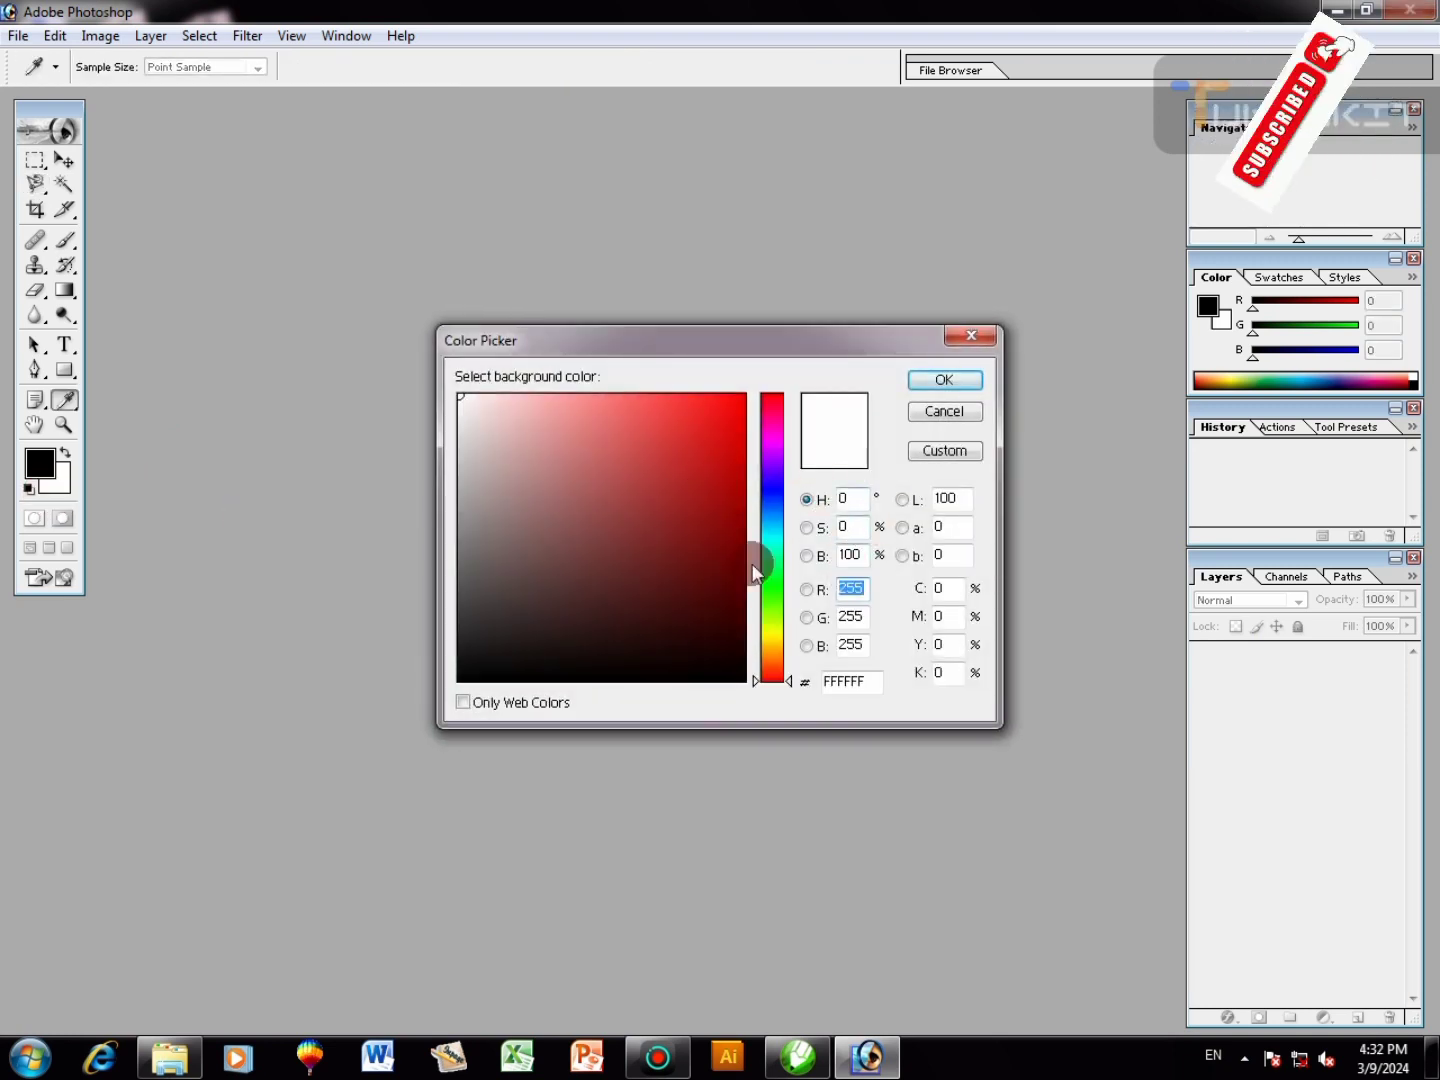
pyautogui.moveTo(713, 552); pyautogui.dragTo(693, 397)
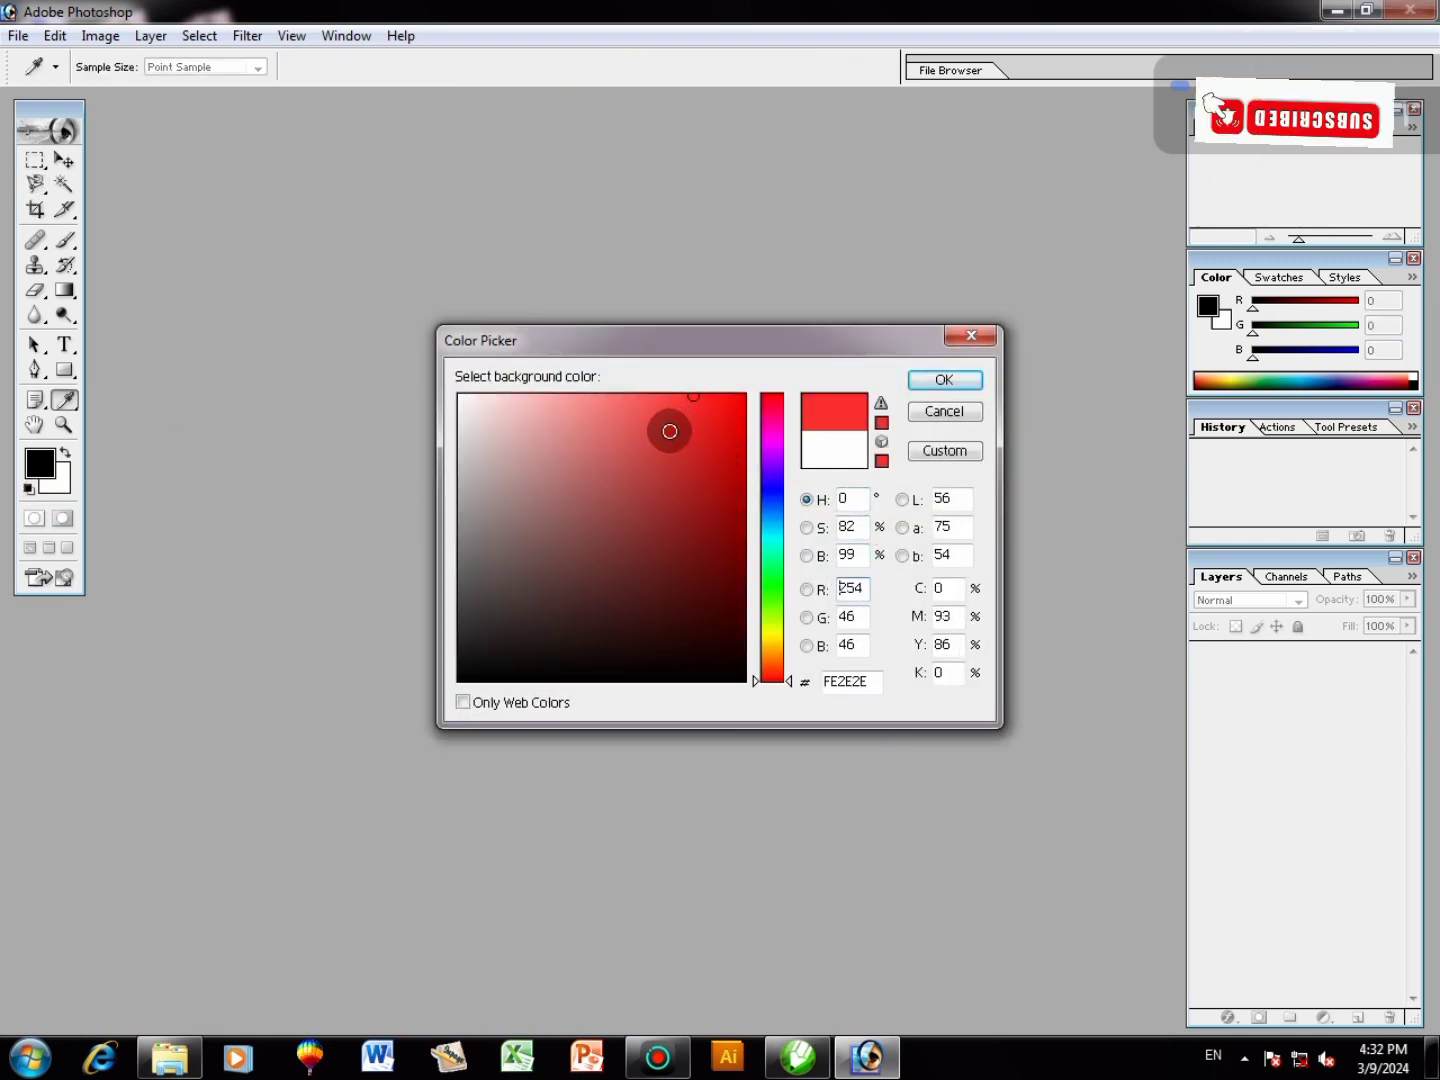
pyautogui.click(670, 431)
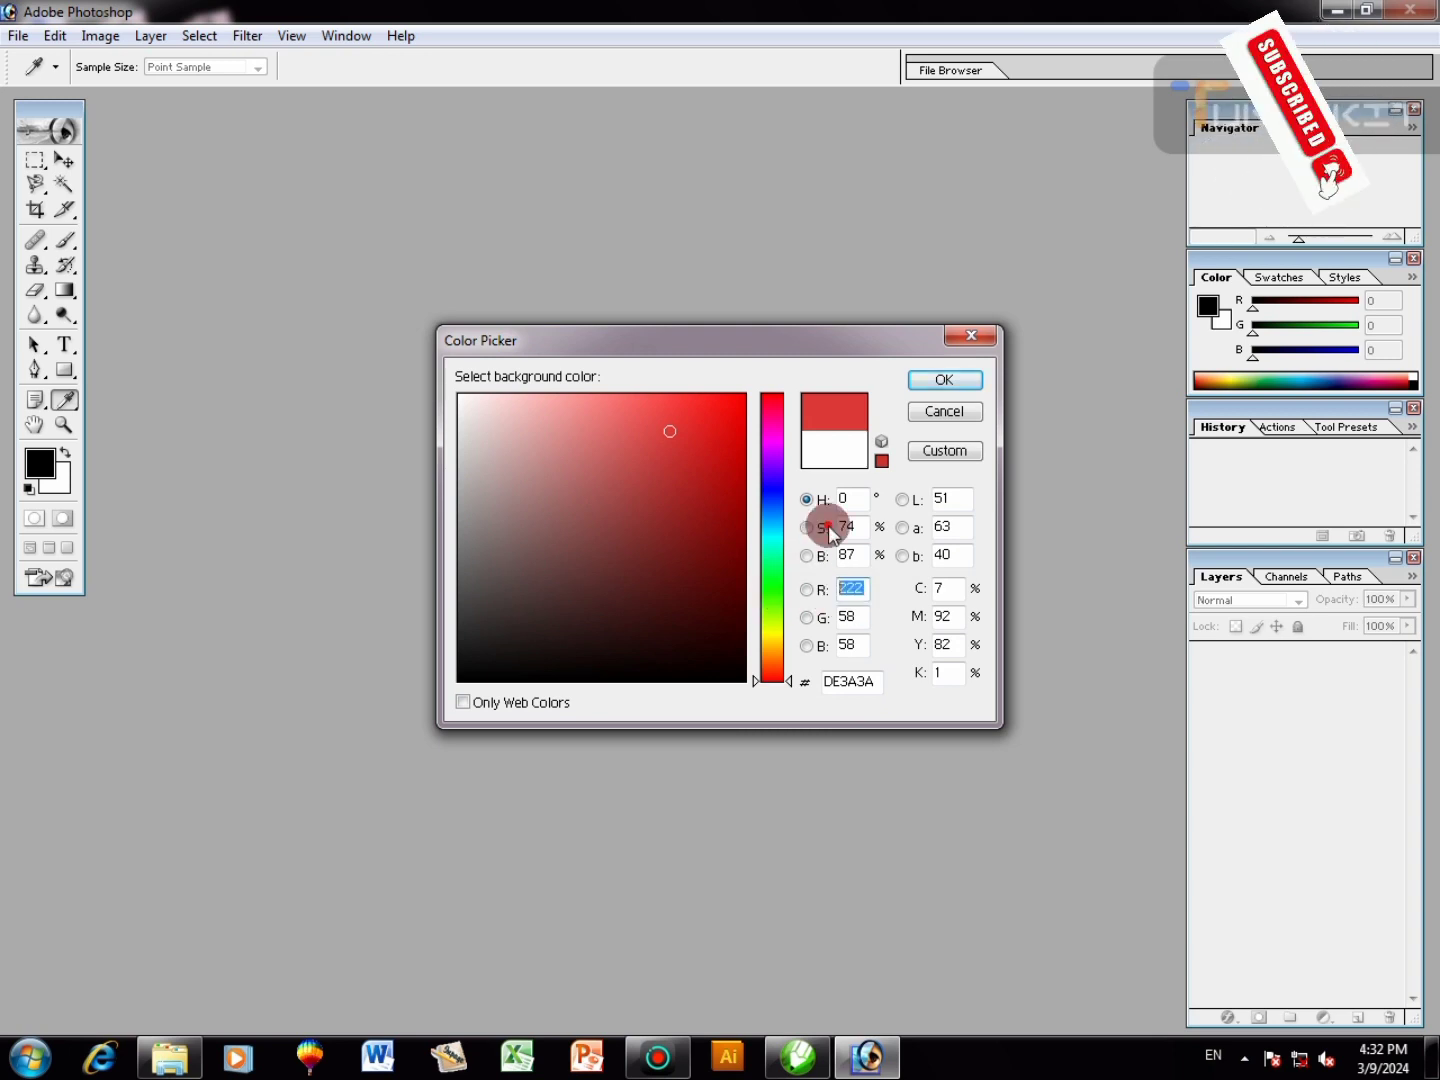
pyautogui.write('555')
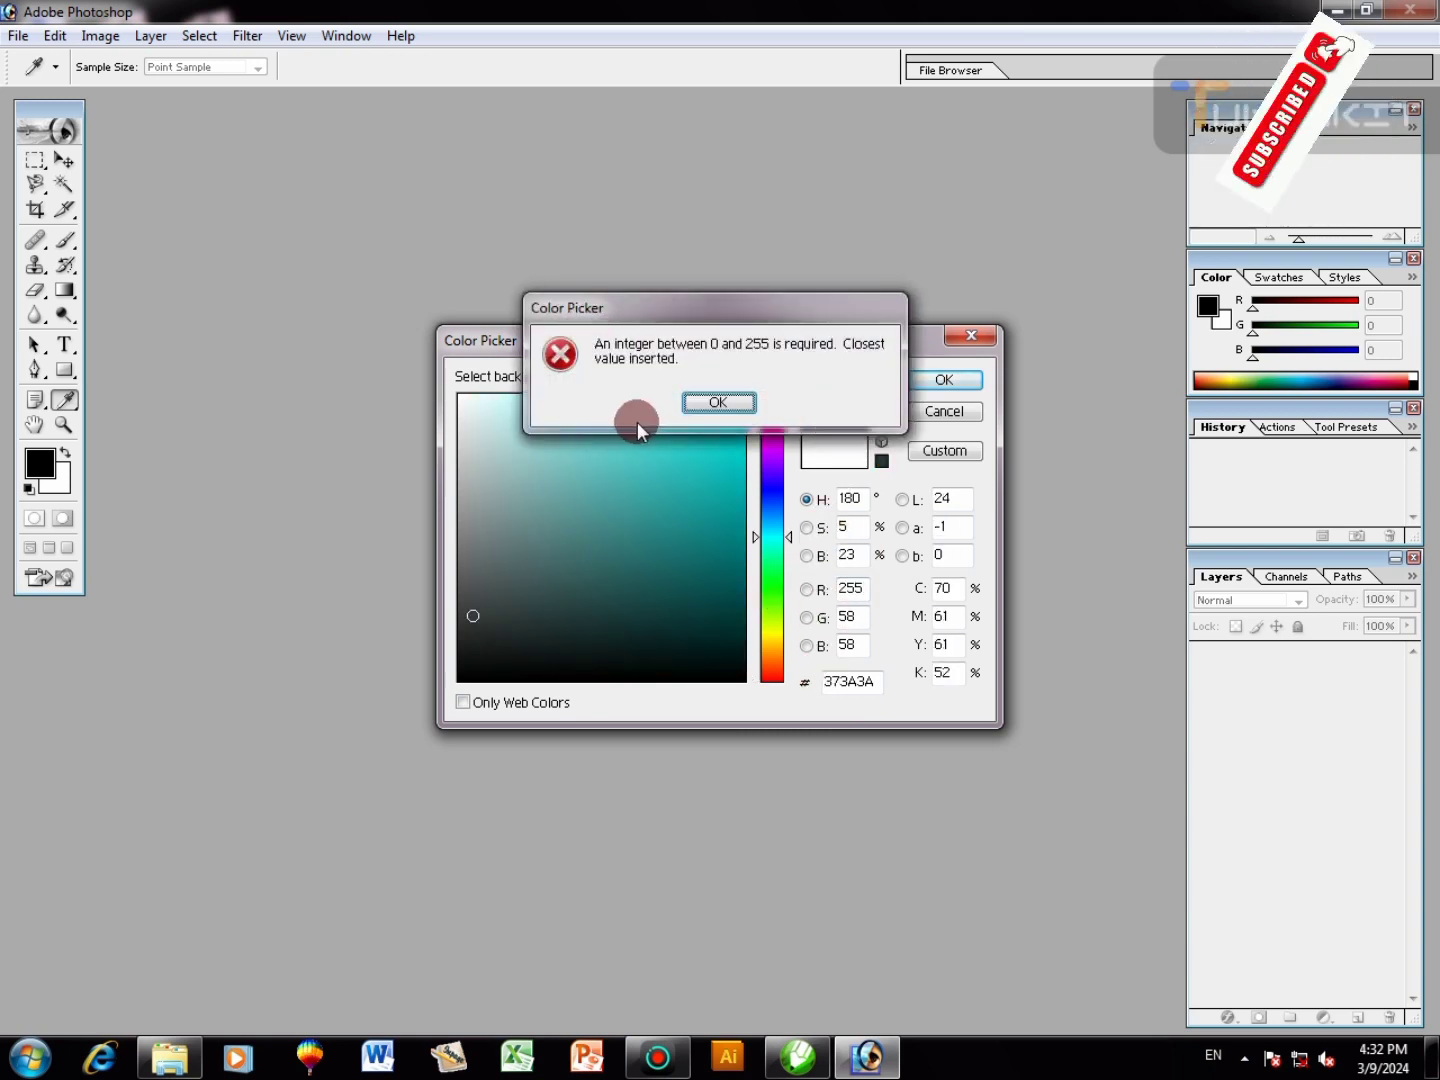
pyautogui.click(718, 403)
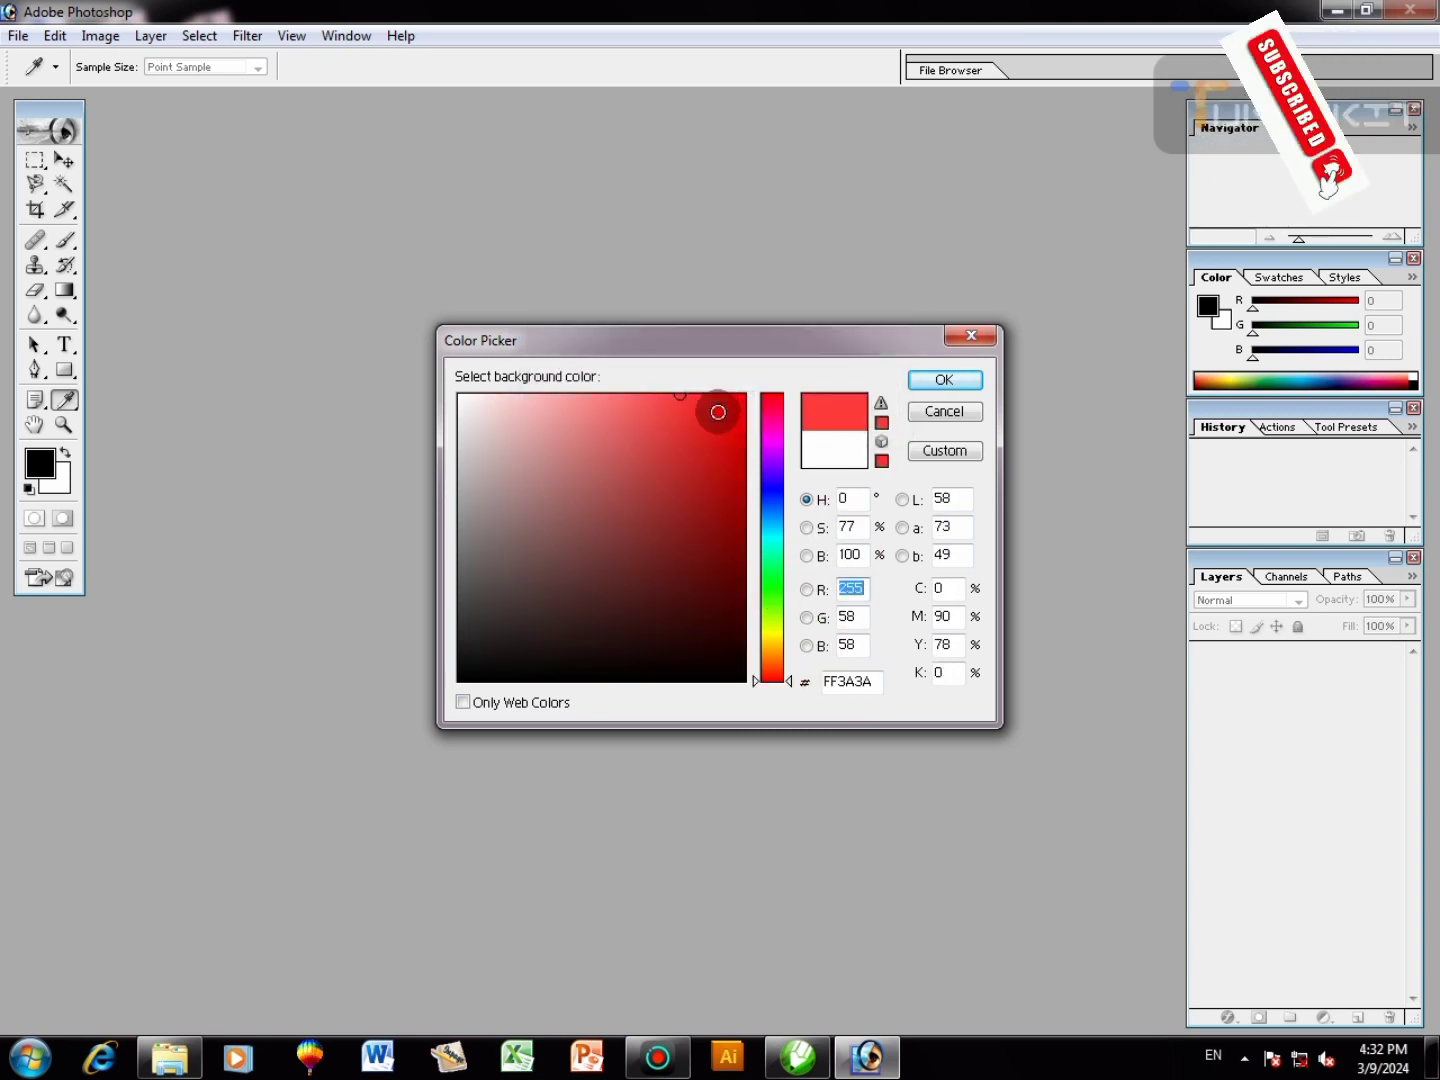
# Pick PANTONE Rhodamine Red C from the custom colour books as the background.
pyautogui.click(948, 462)
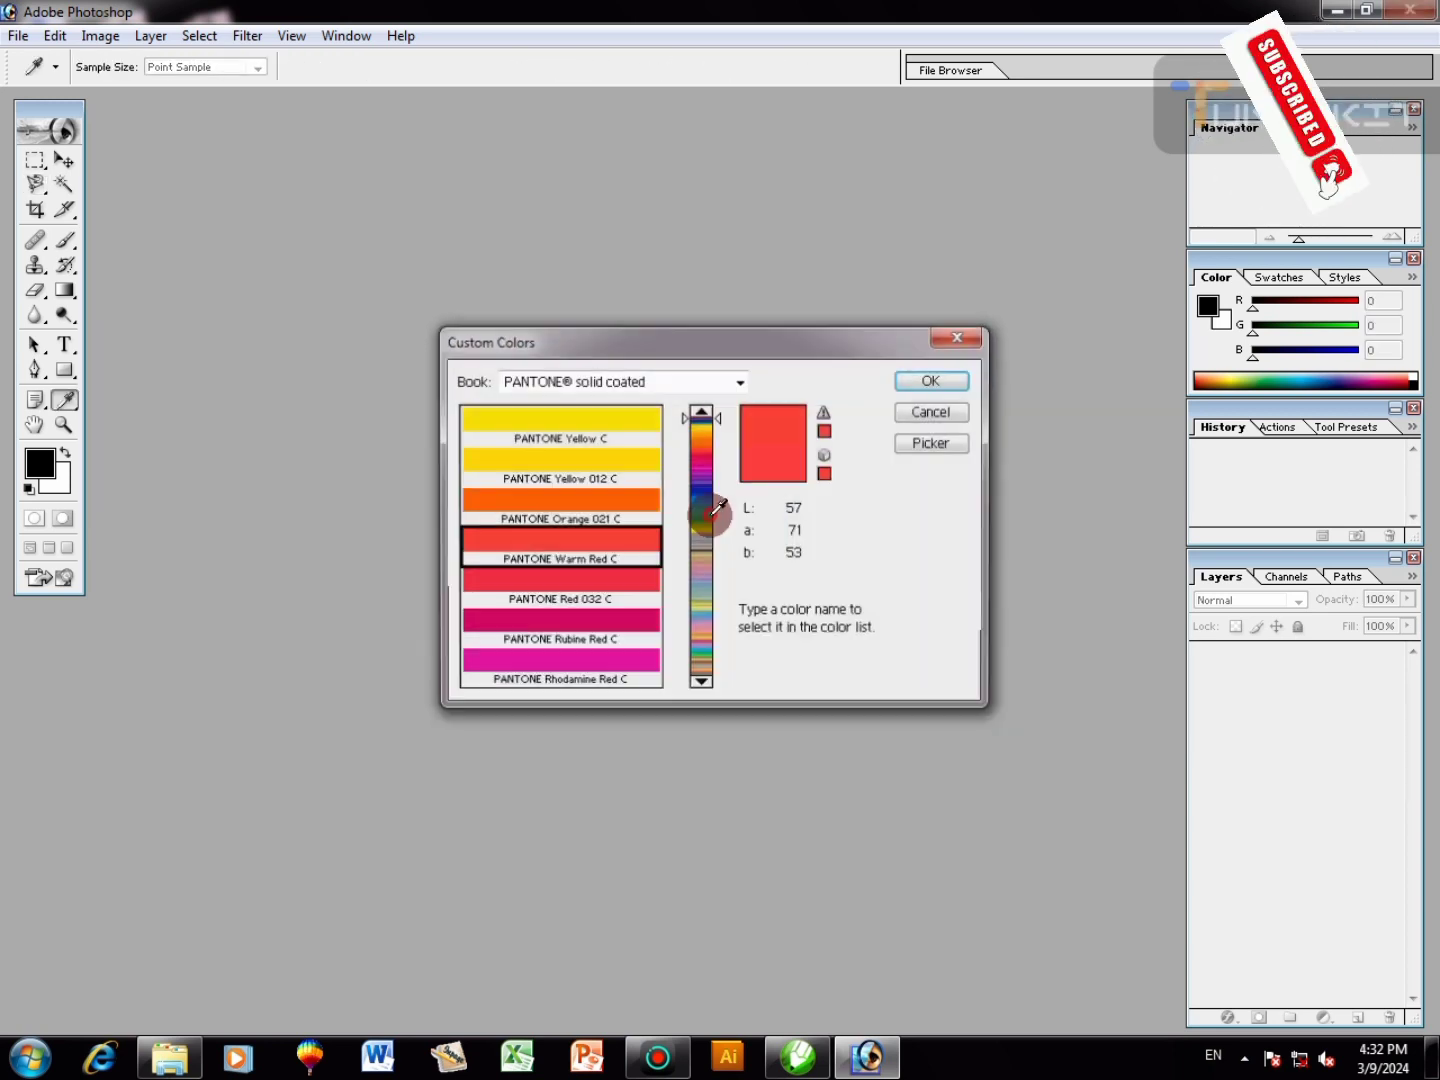
pyautogui.click(620, 510)
pyautogui.click(606, 552)
pyautogui.click(610, 599)
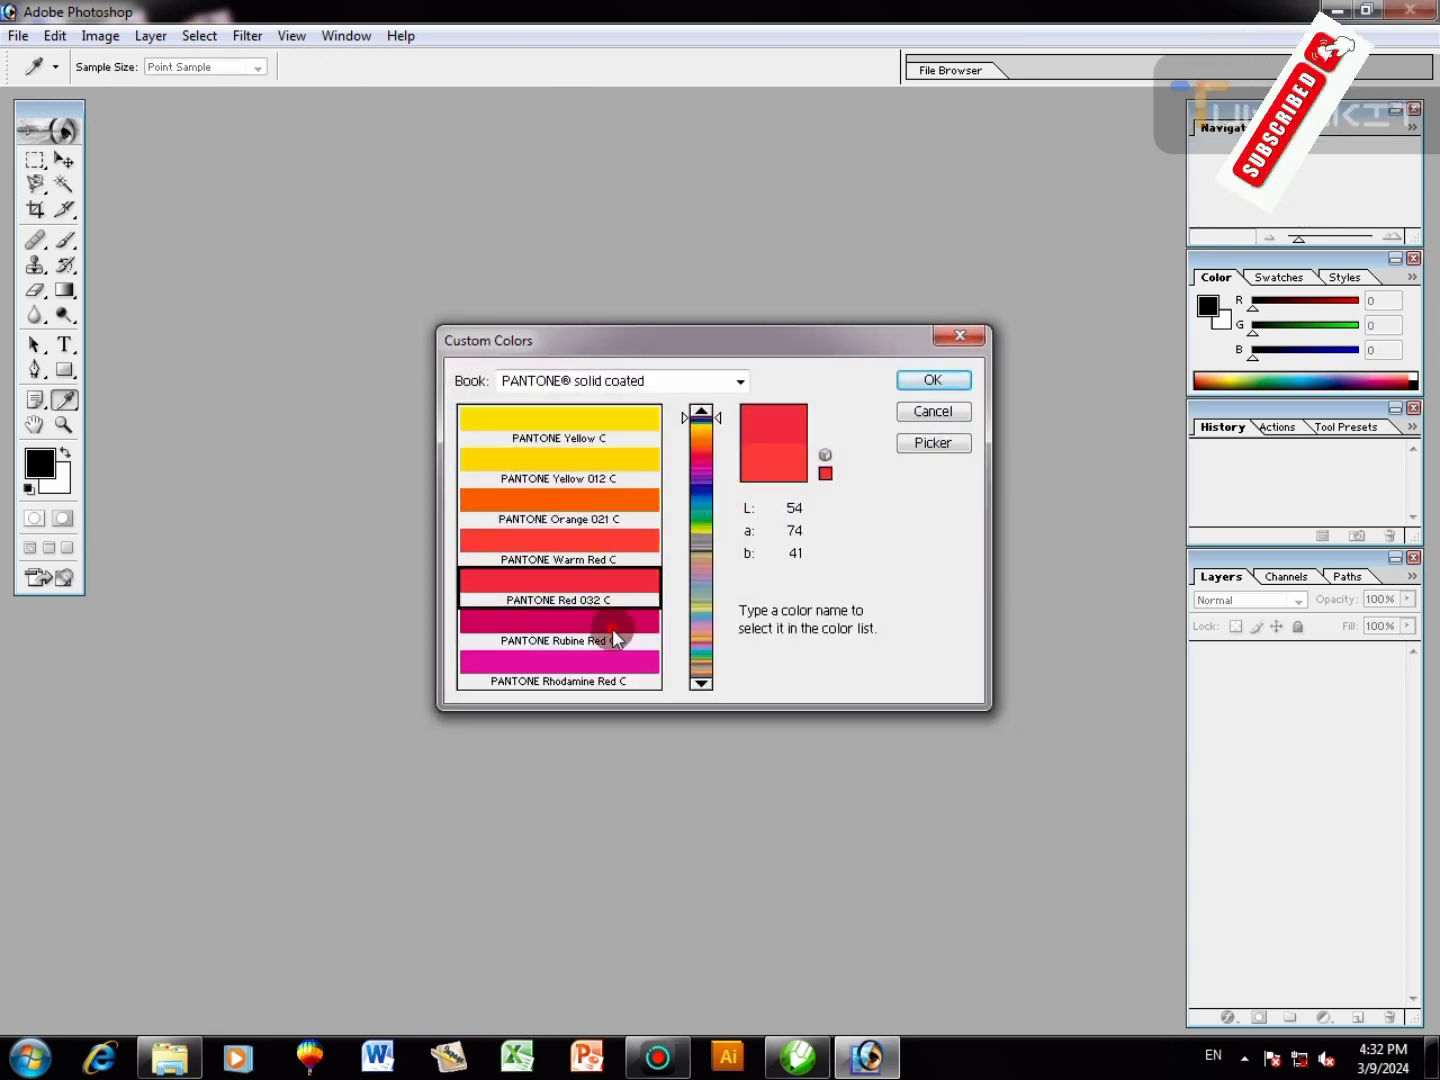
pyautogui.click(609, 632)
pyautogui.click(610, 668)
pyautogui.click(940, 382)
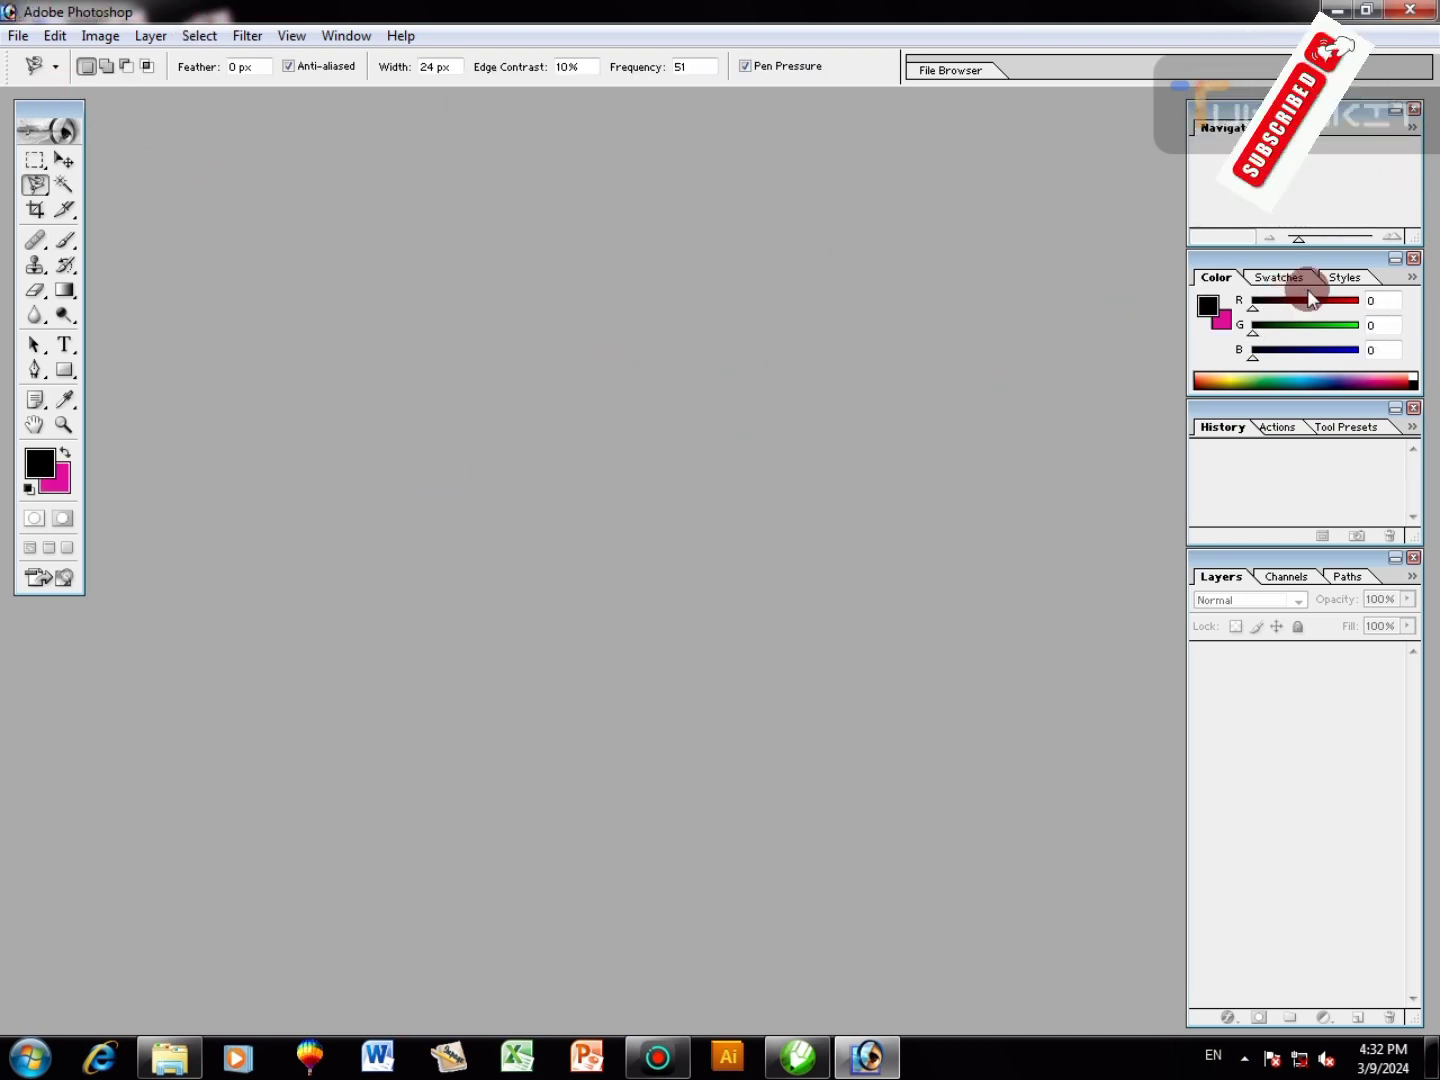
# Glance at the Swatches, then drag the Color panel's B slider to 0.
pyautogui.click(1275, 277)
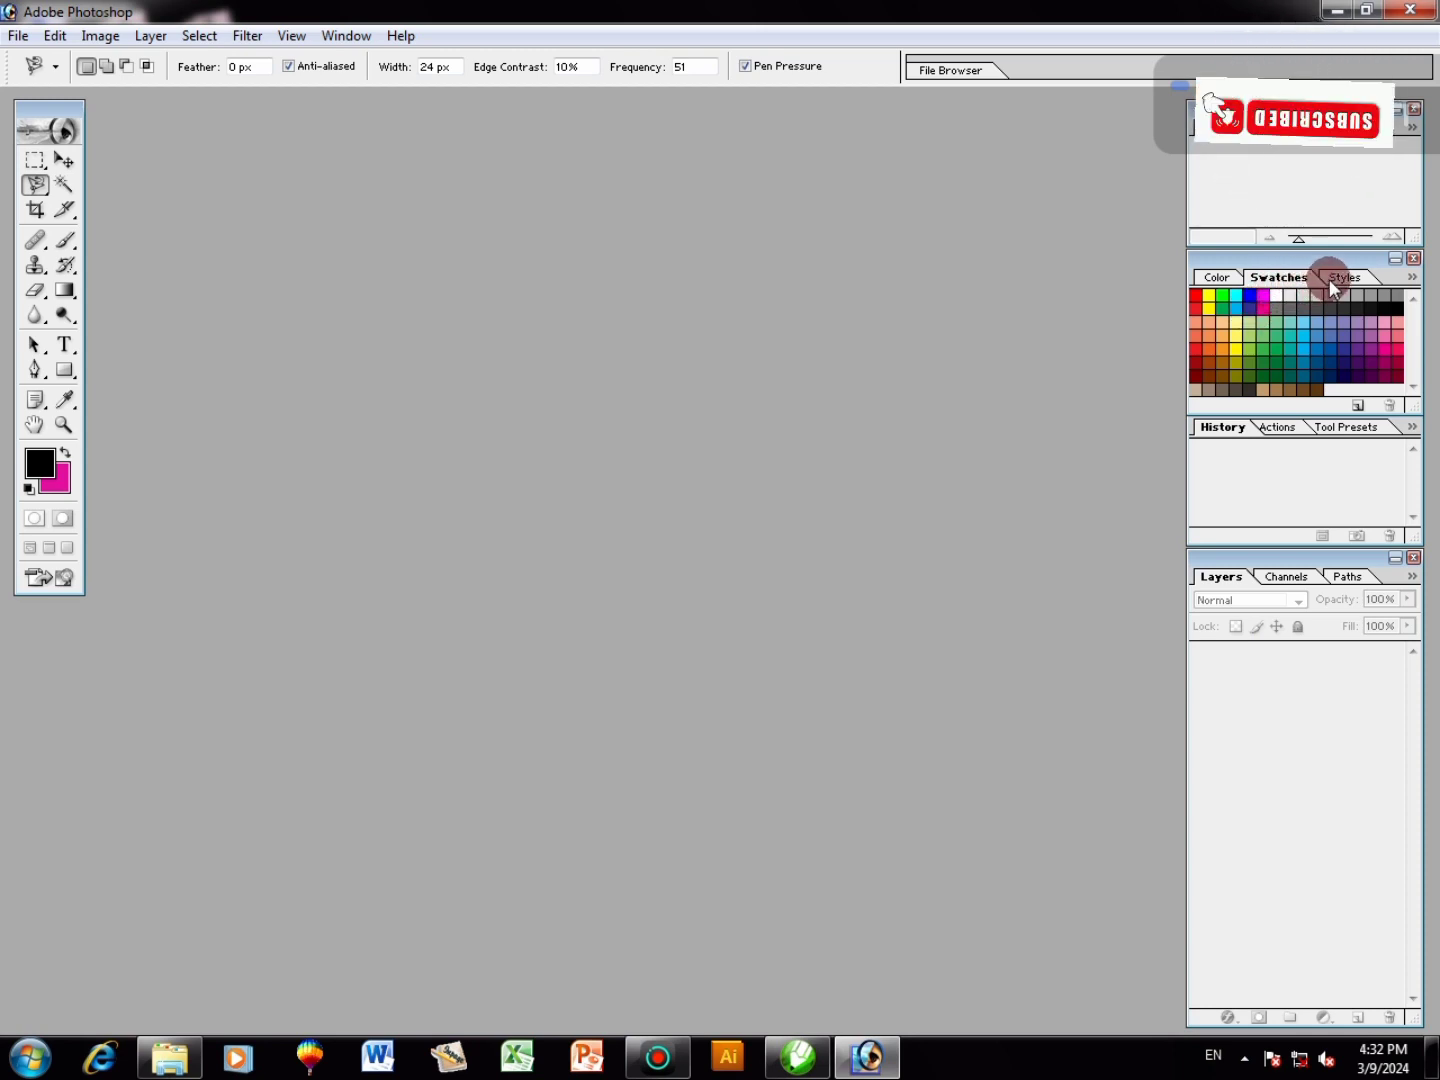
pyautogui.click(1217, 278)
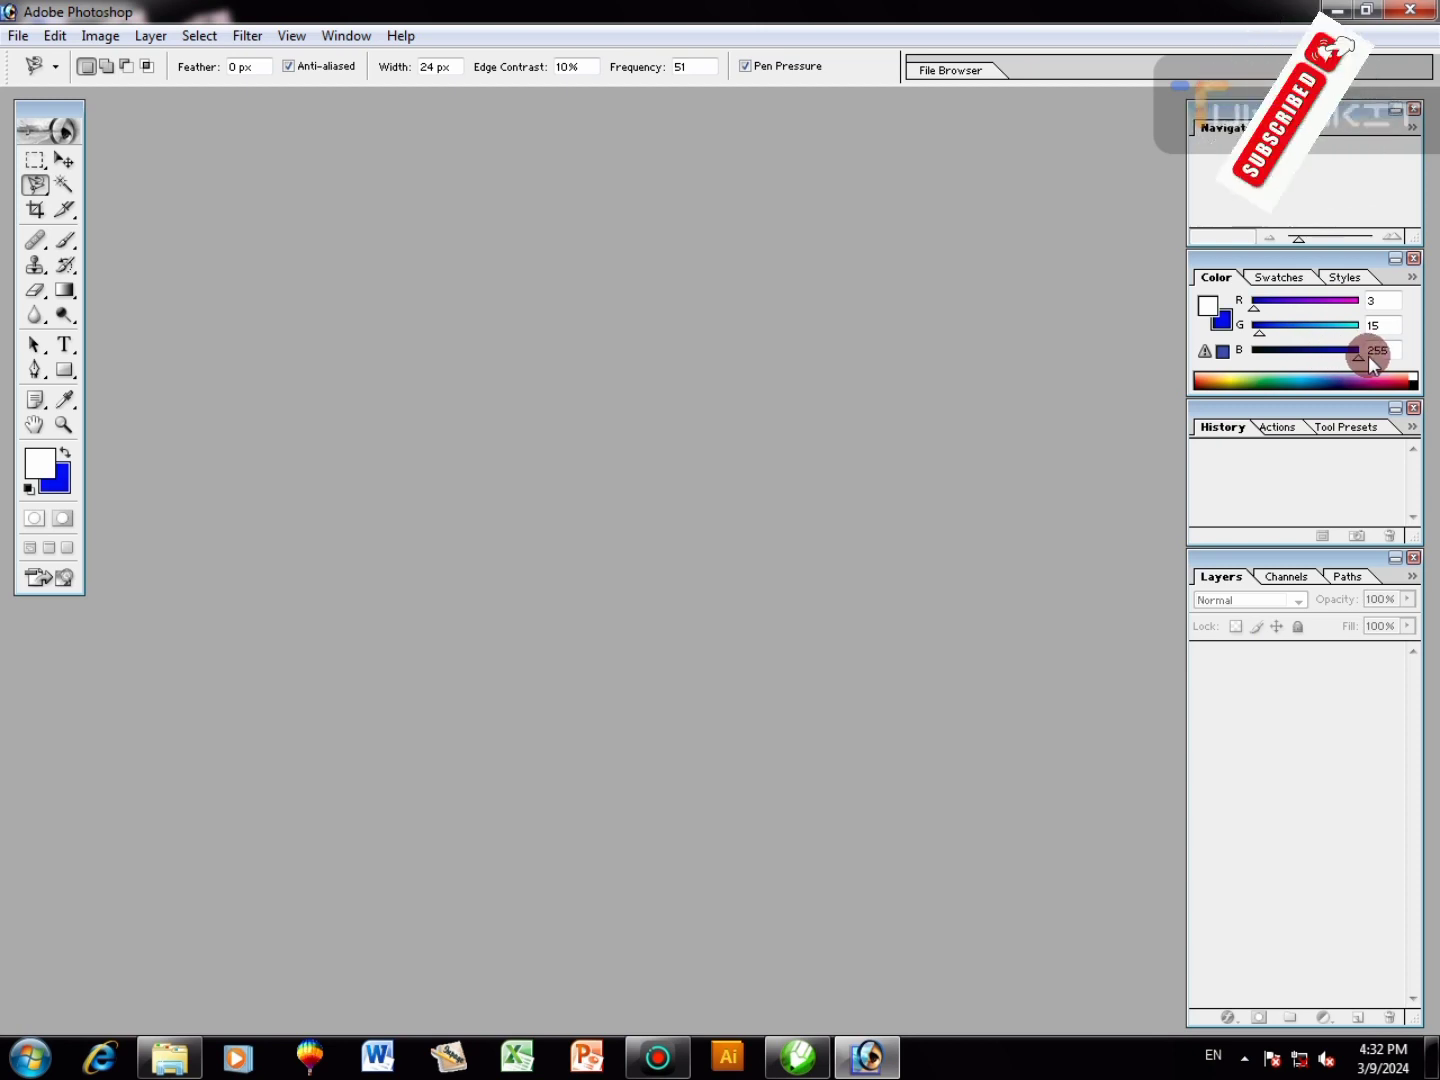
pyautogui.moveTo(1320, 355); pyautogui.dragTo(1254, 355)
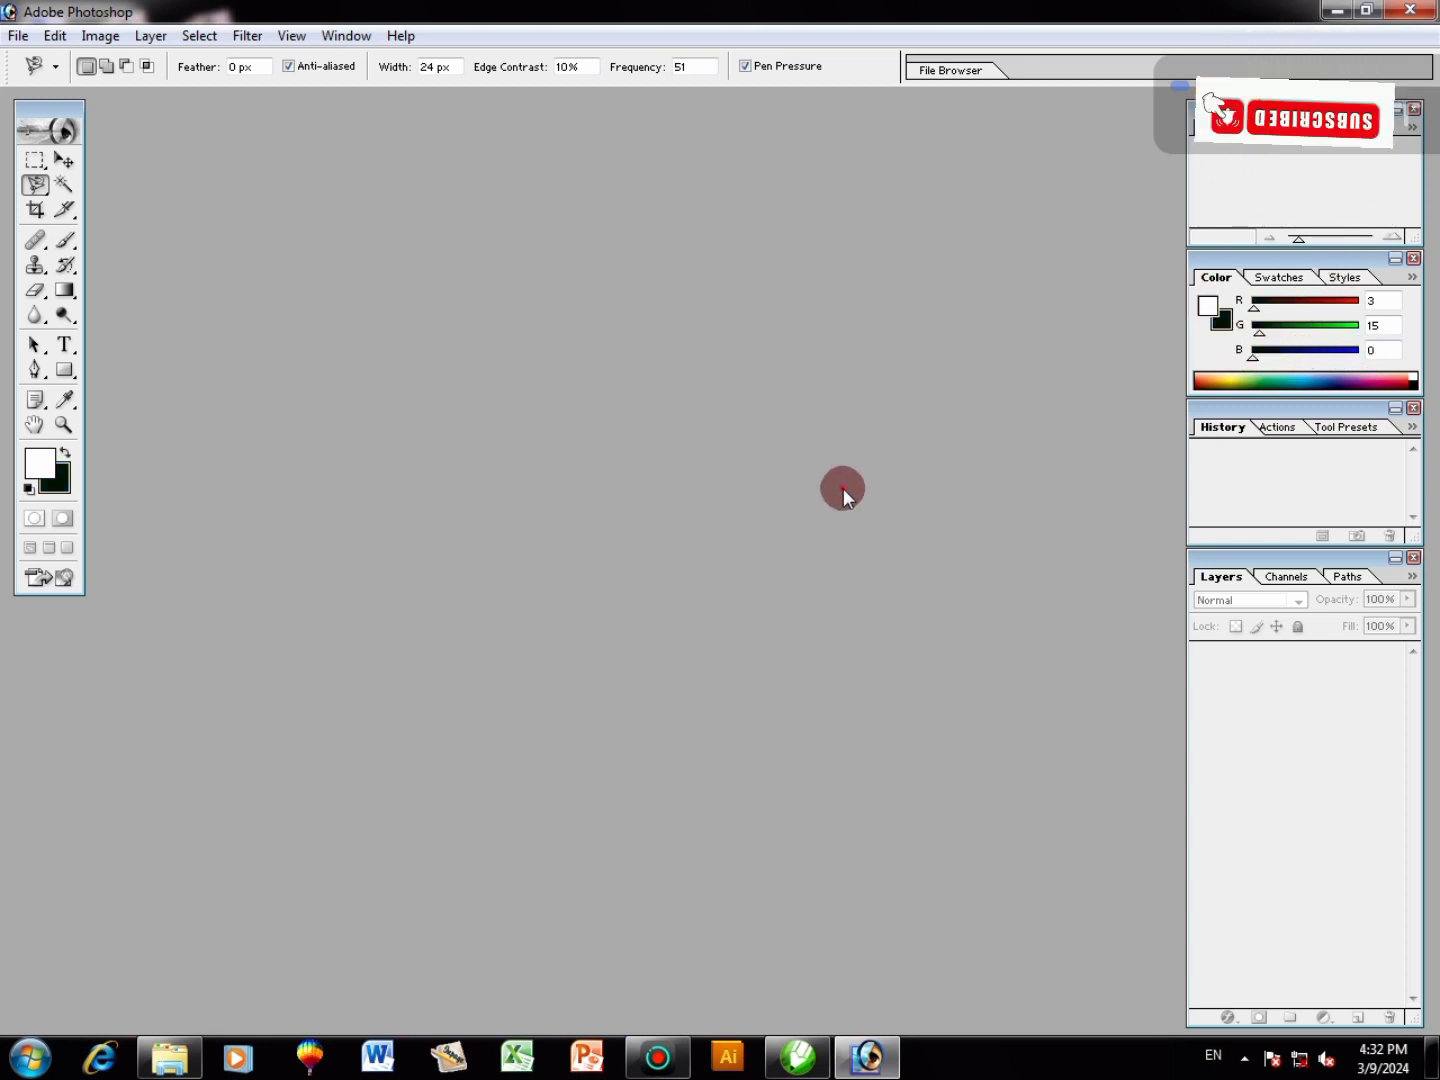